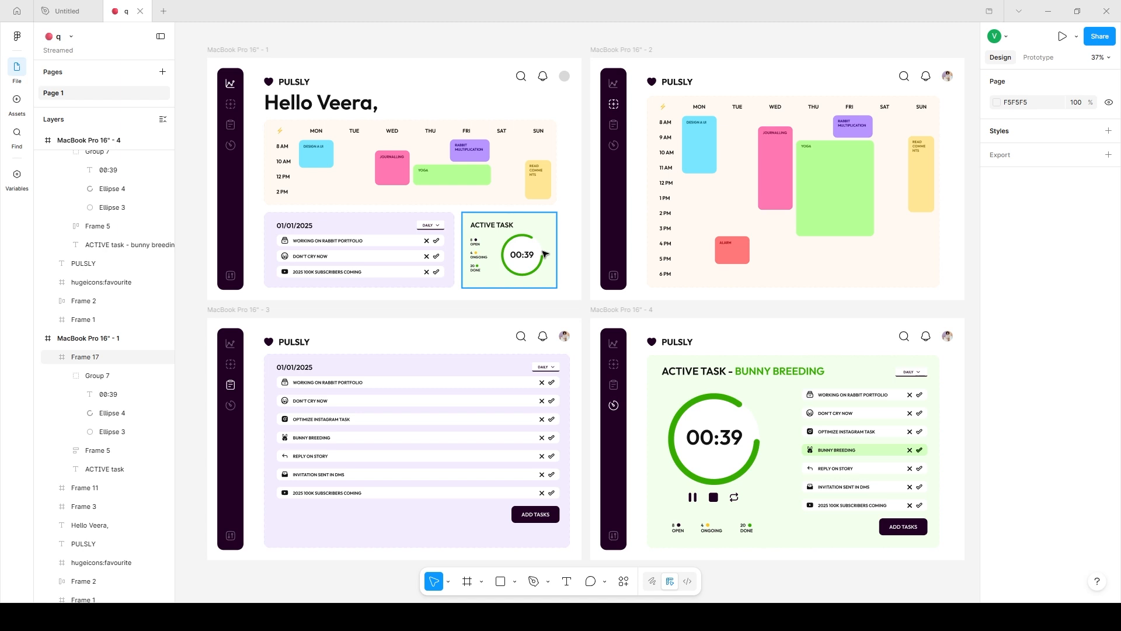
Make the MacBook Pro 16" - 1 frame the starting point of Flow 1 and add an on-click interaction without an action to it.
left_click_drag(232, 55, 259, 76)
left_click(1036, 58)
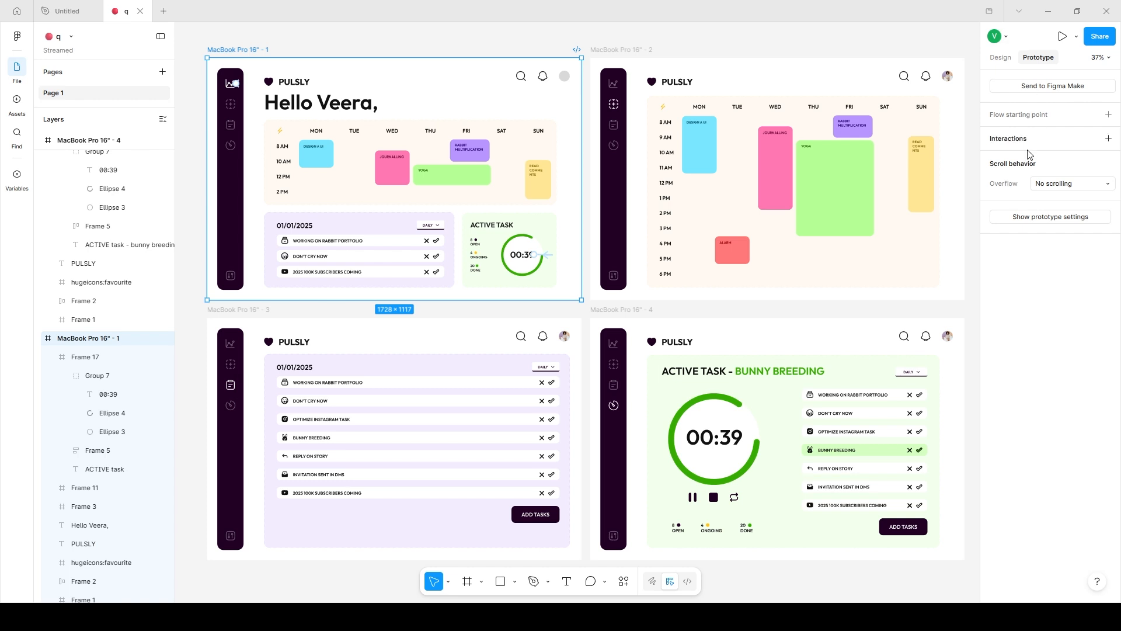
left_click(1108, 114)
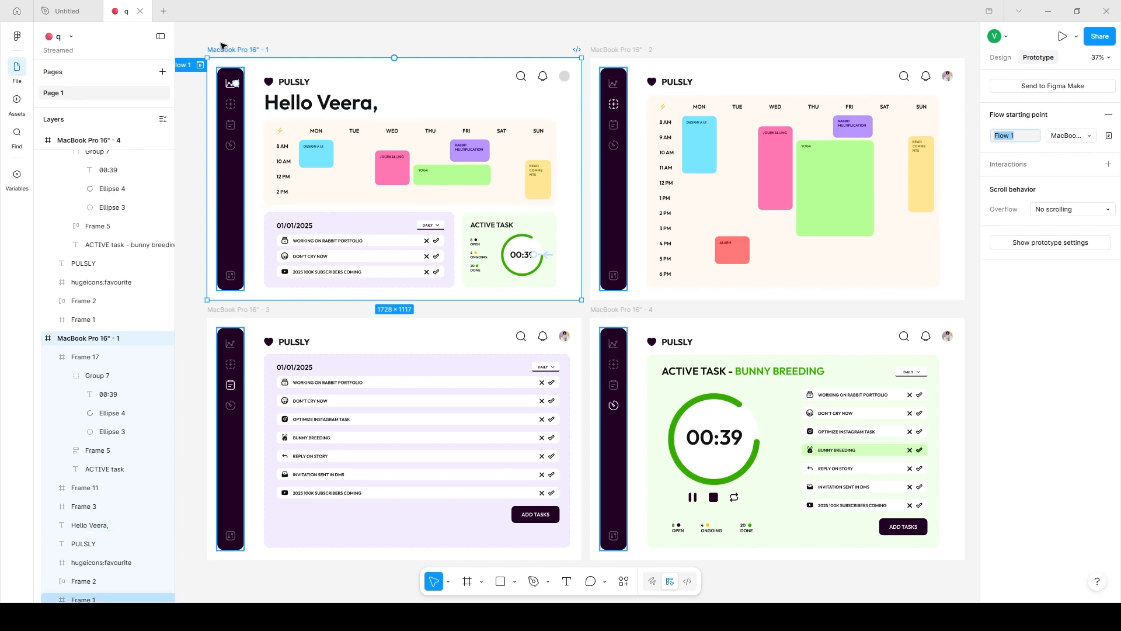
left_click(1011, 125)
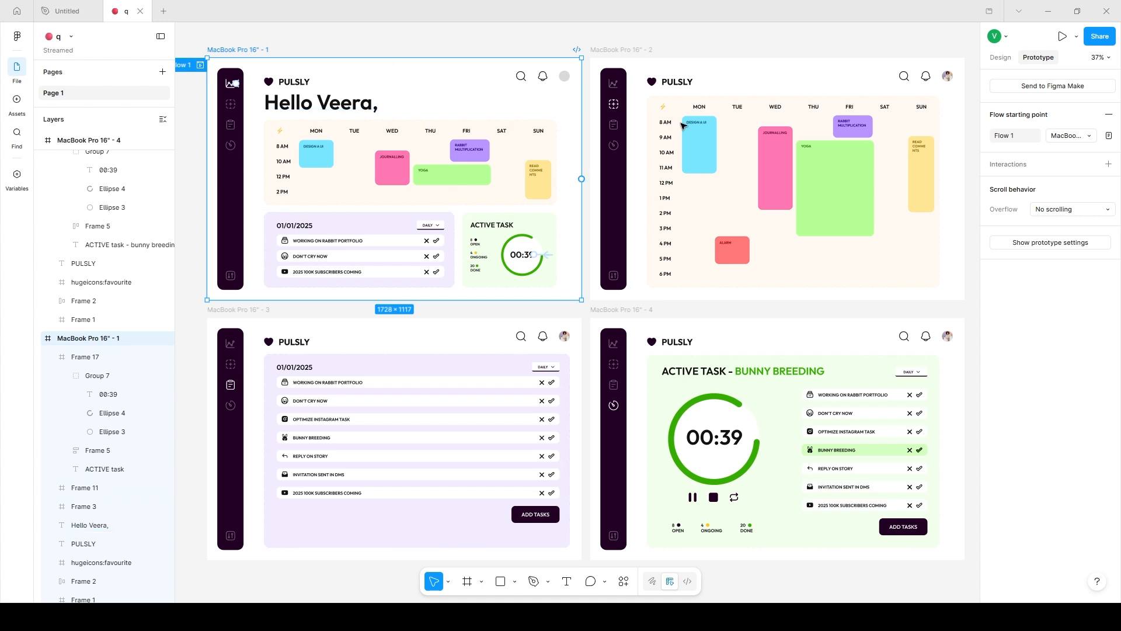
left_click(669, 344)
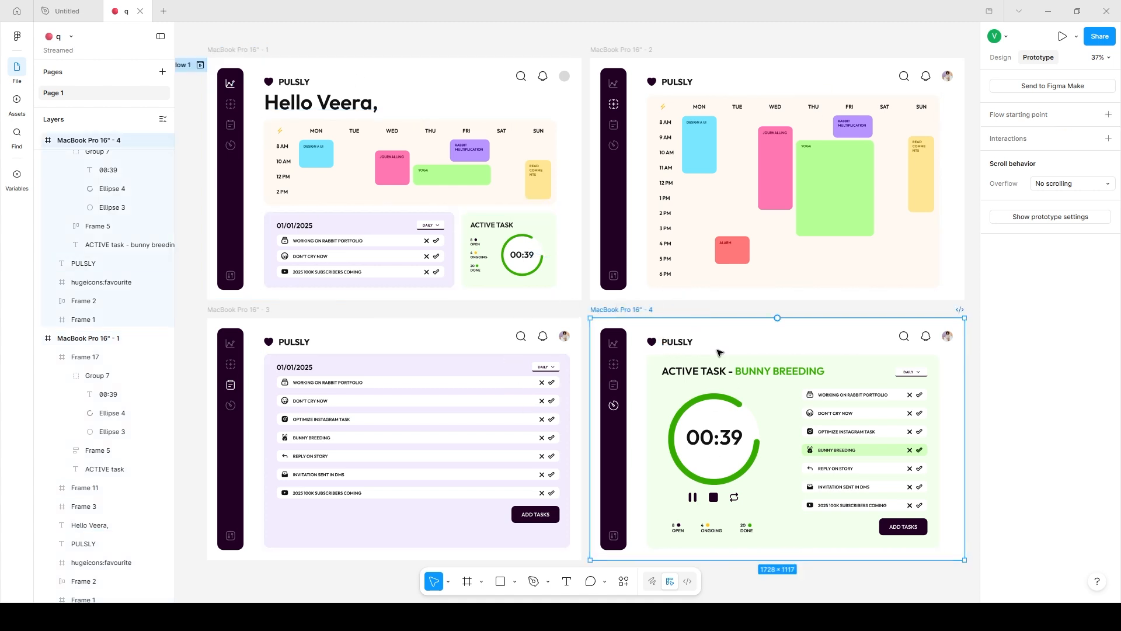
left_click(194, 65)
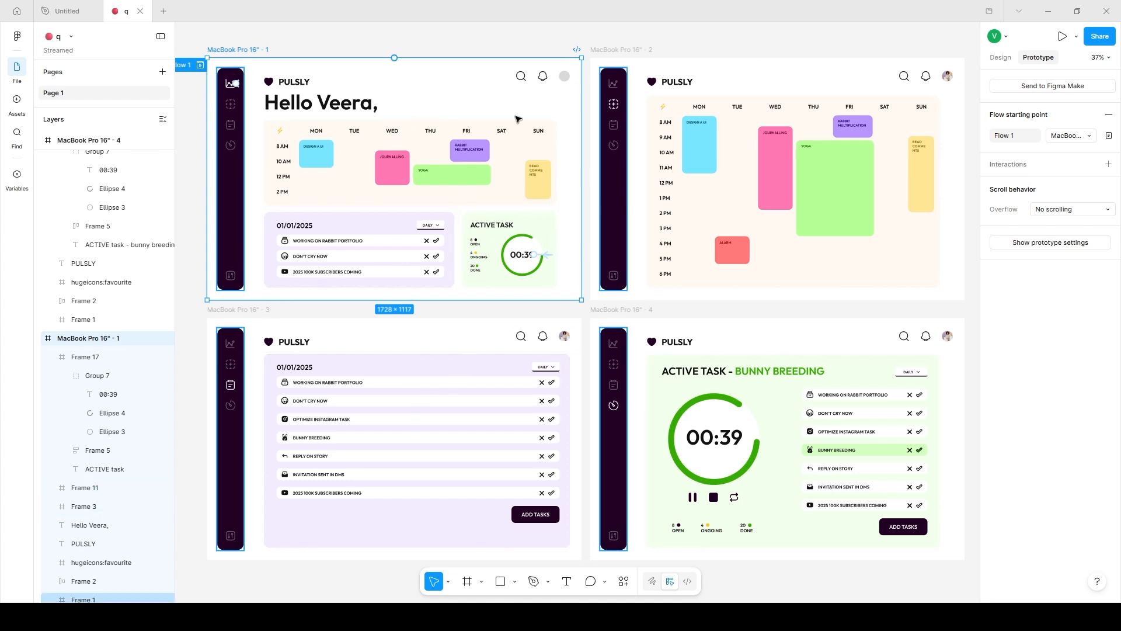
left_click(1108, 163)
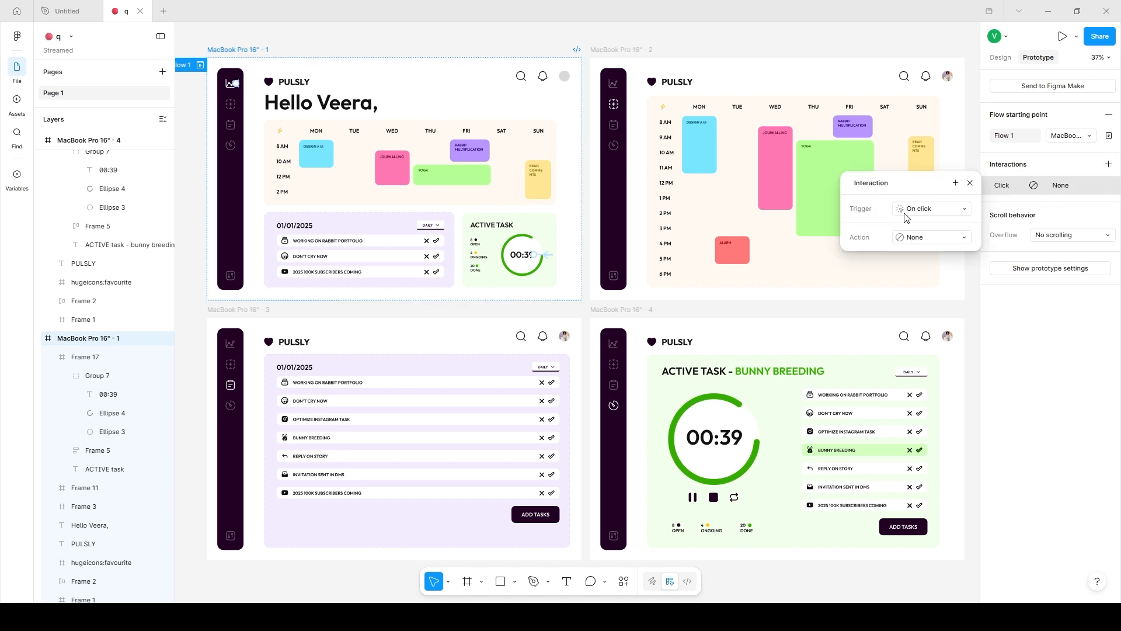
left_click(228, 87)
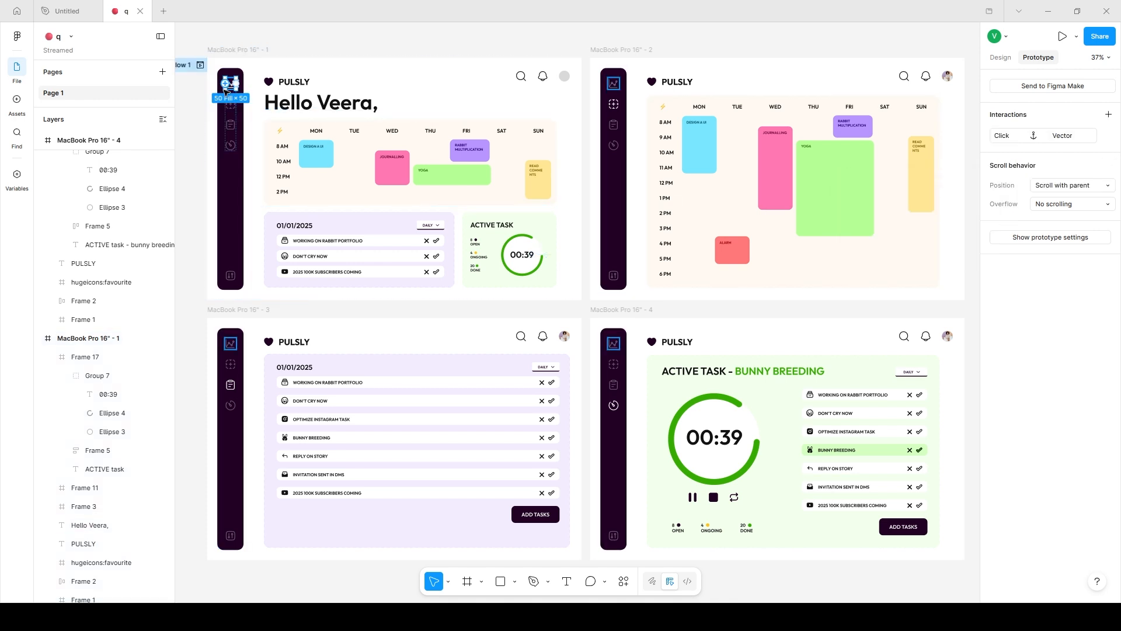
Link the second sidebar icon in MacBook Pro 16" - 1 to MacBook Pro 16" - 2 using an on-click Navigate to interaction.
left_click(232, 105)
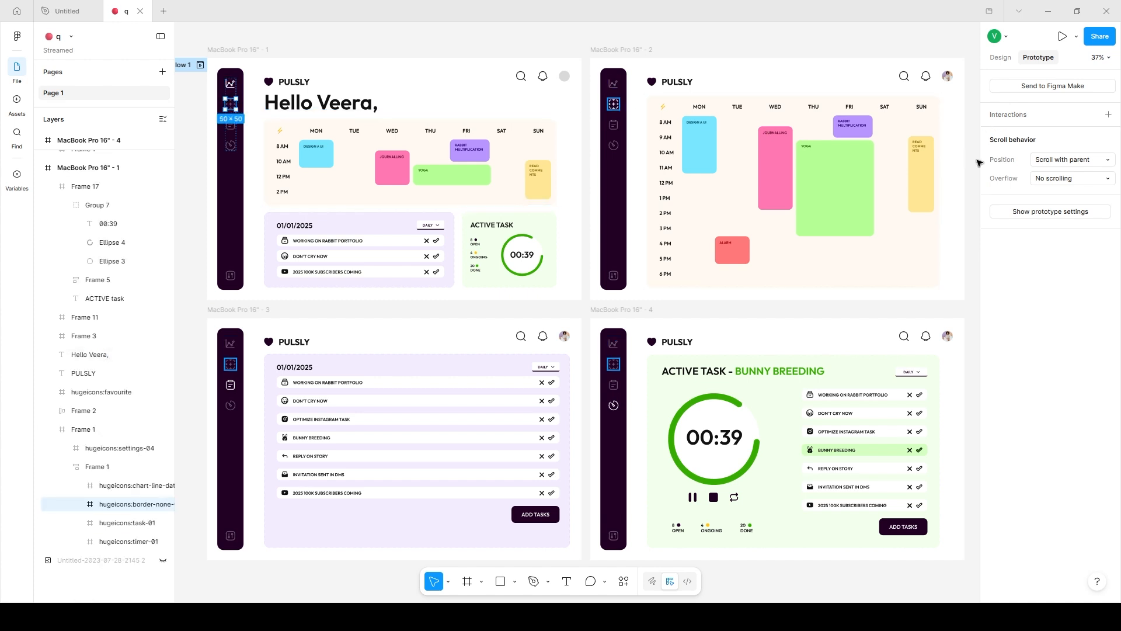
left_click(1108, 114)
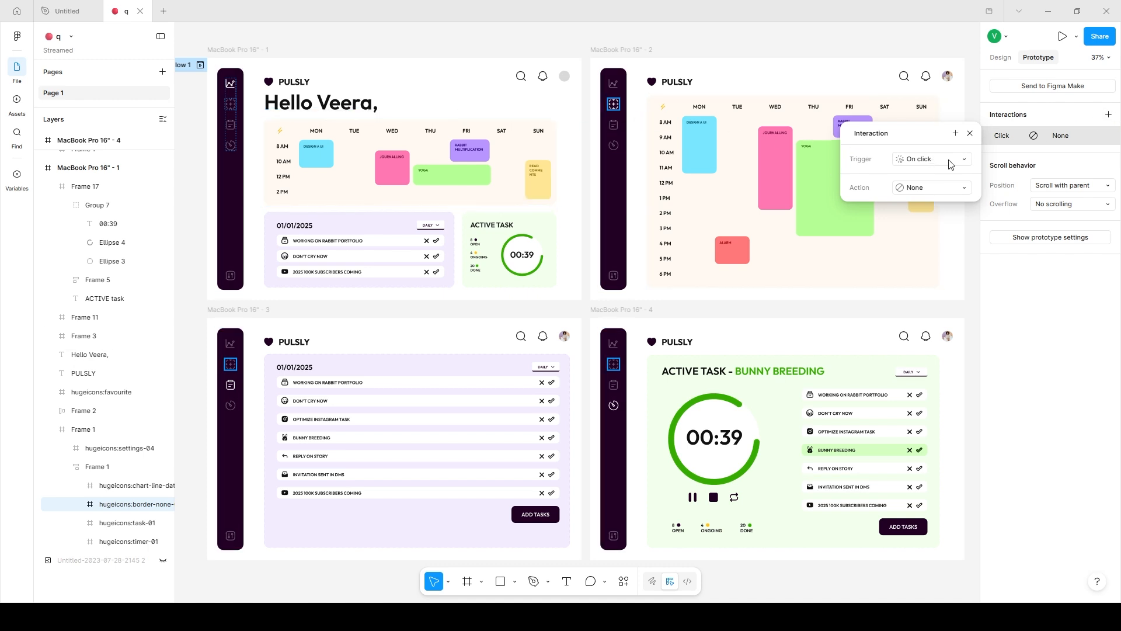
left_click(231, 109)
left_click_drag(237, 105, 683, 137)
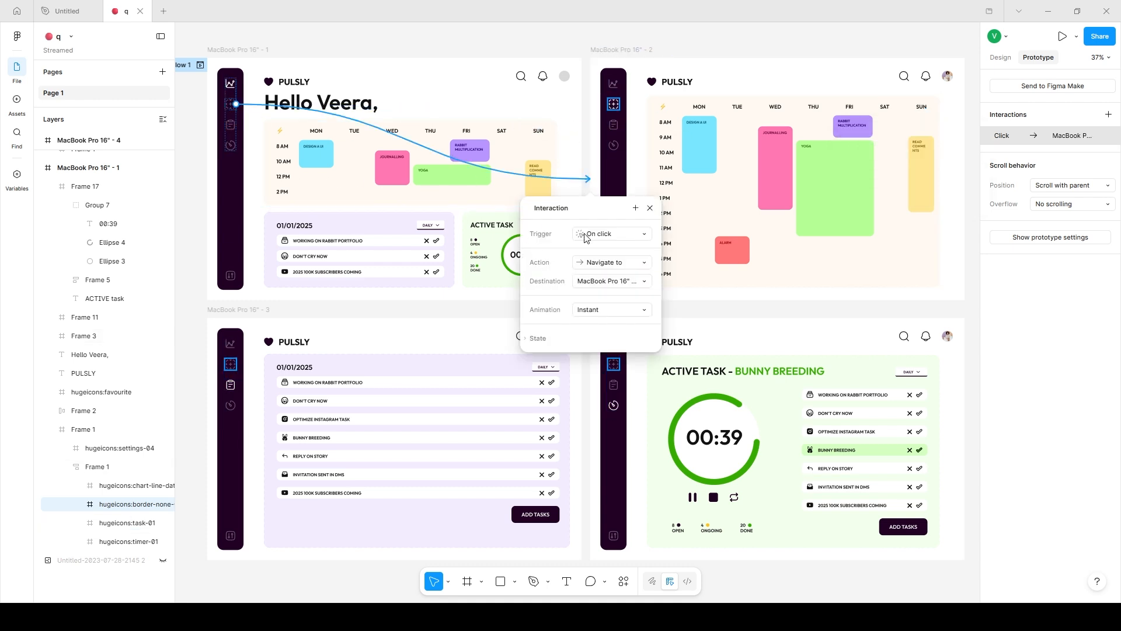
left_click(593, 268)
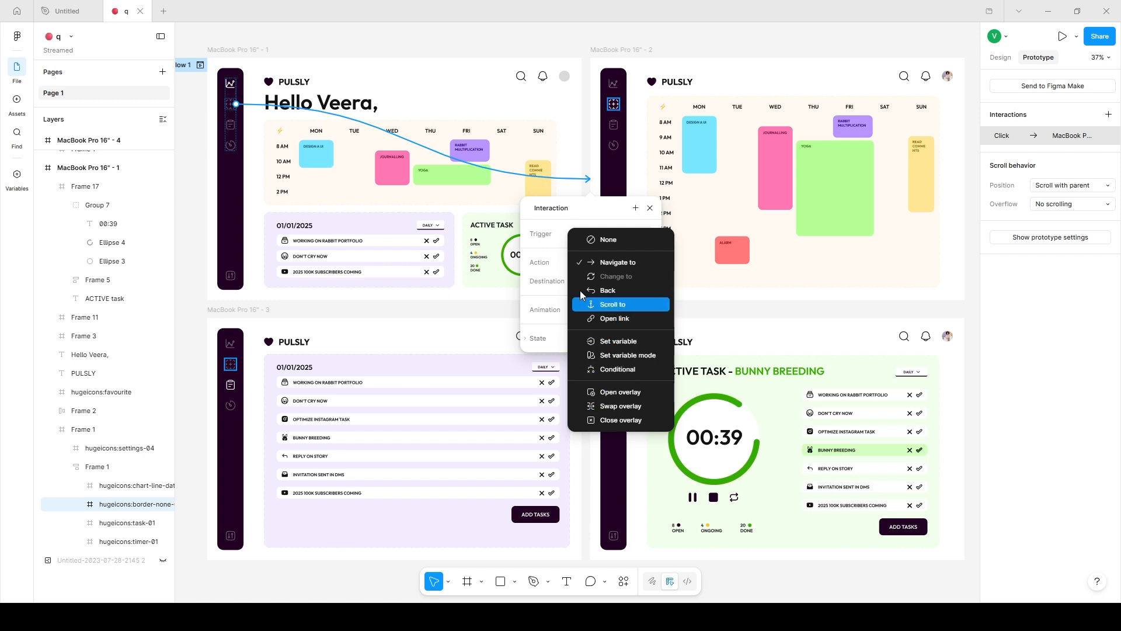
left_click(594, 264)
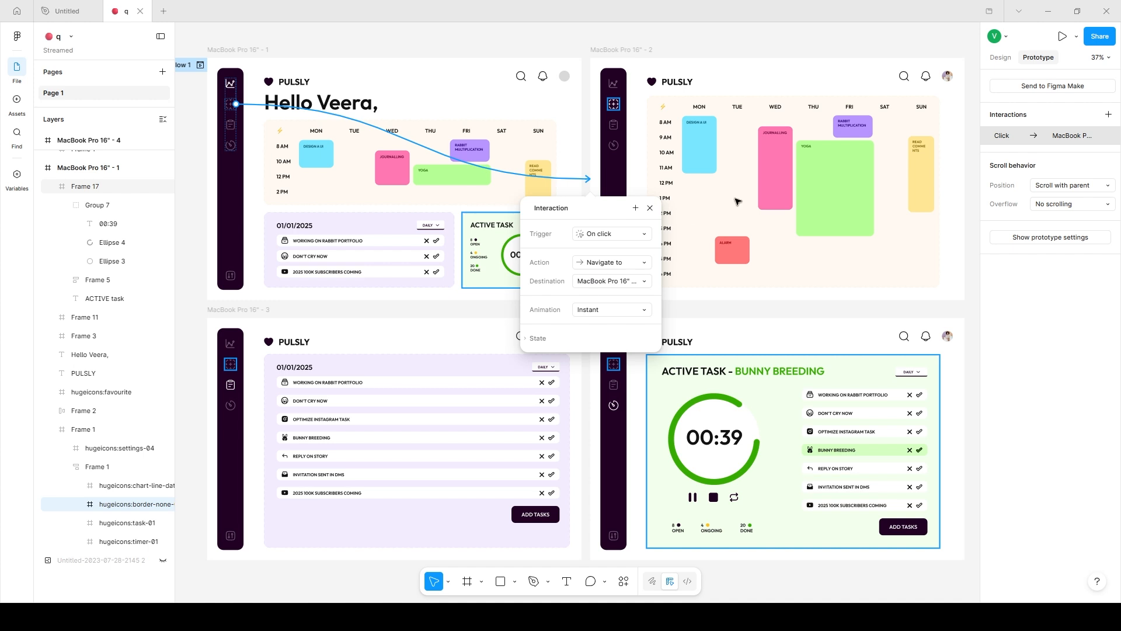
left_click(641, 281)
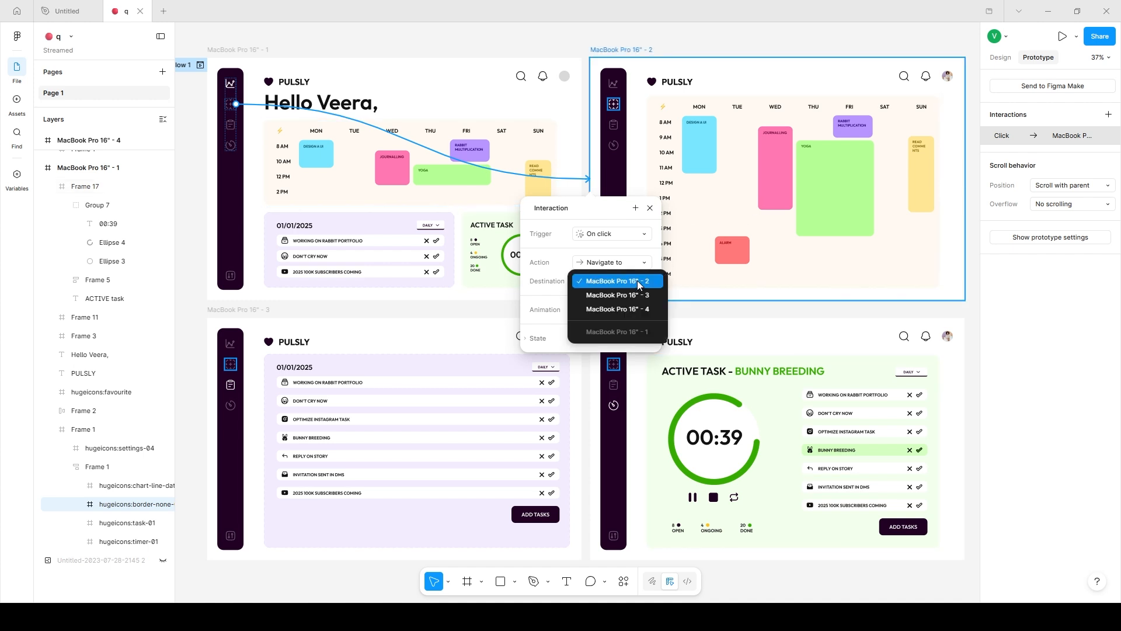
left_click(638, 284)
left_click(587, 312)
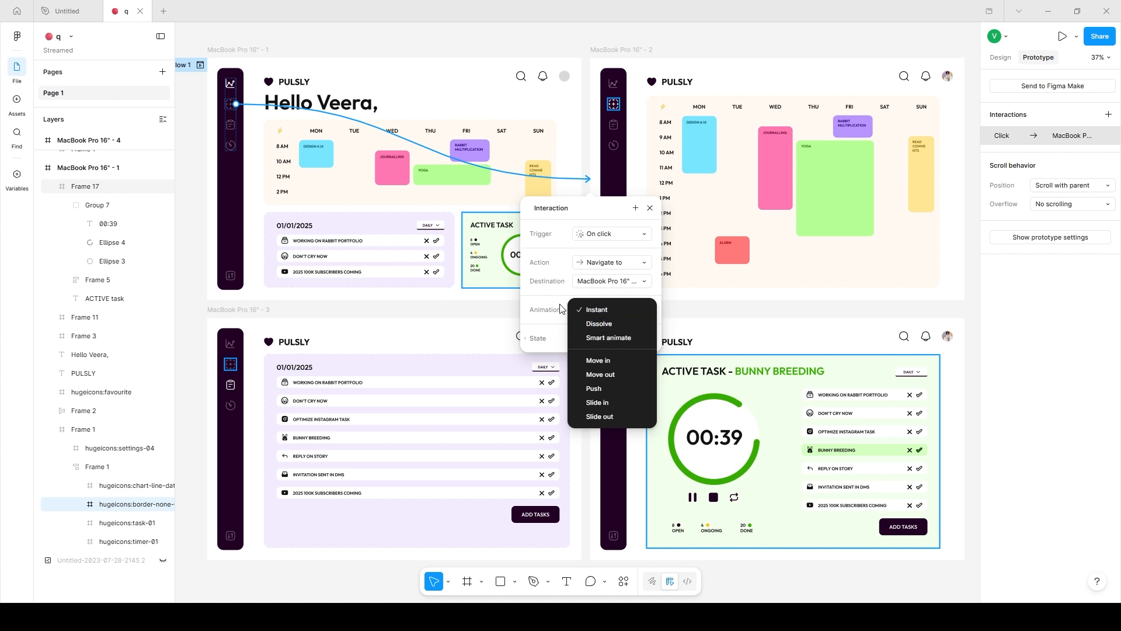
Present the prototype from the MacBook Pro 16" - 1 frame and close the Untitled file.
left_click(236, 50)
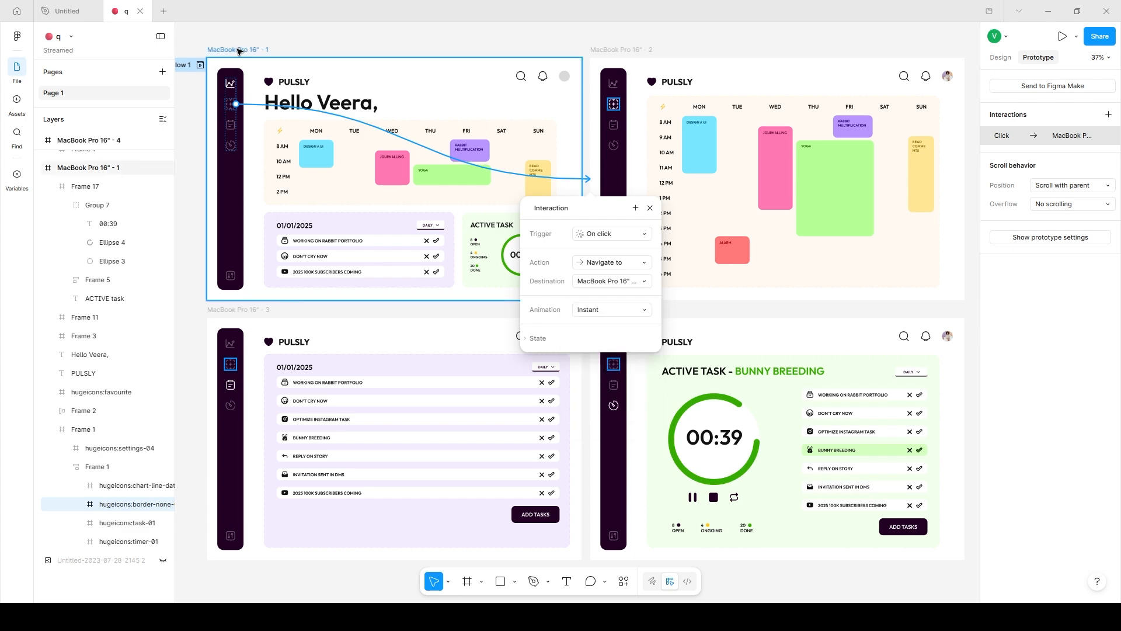
left_click(1063, 37)
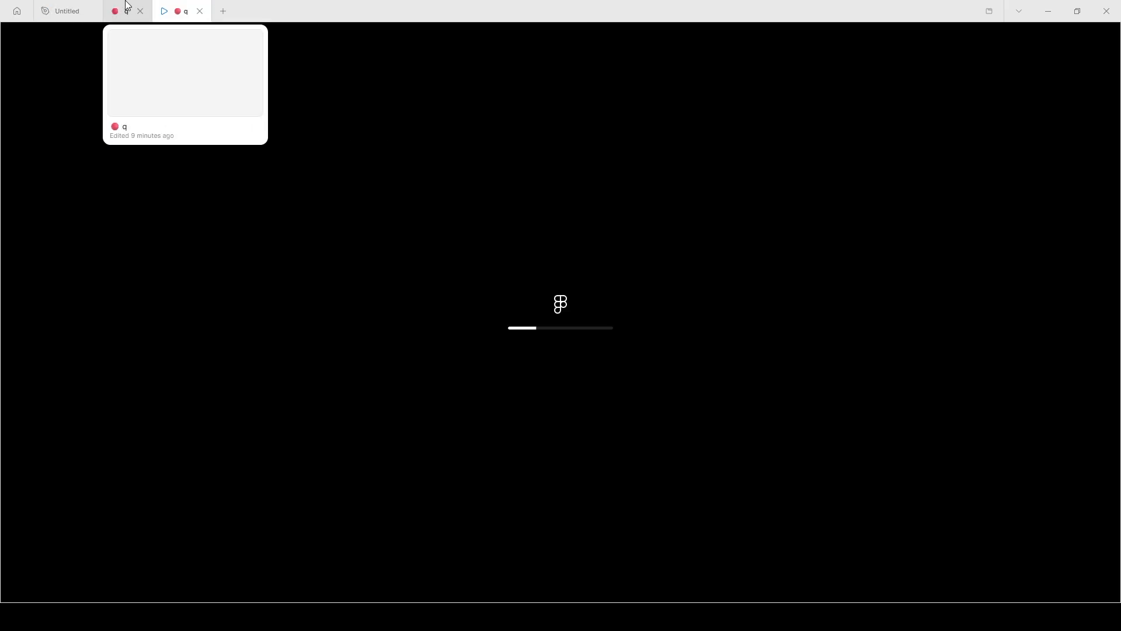
left_click(93, 12)
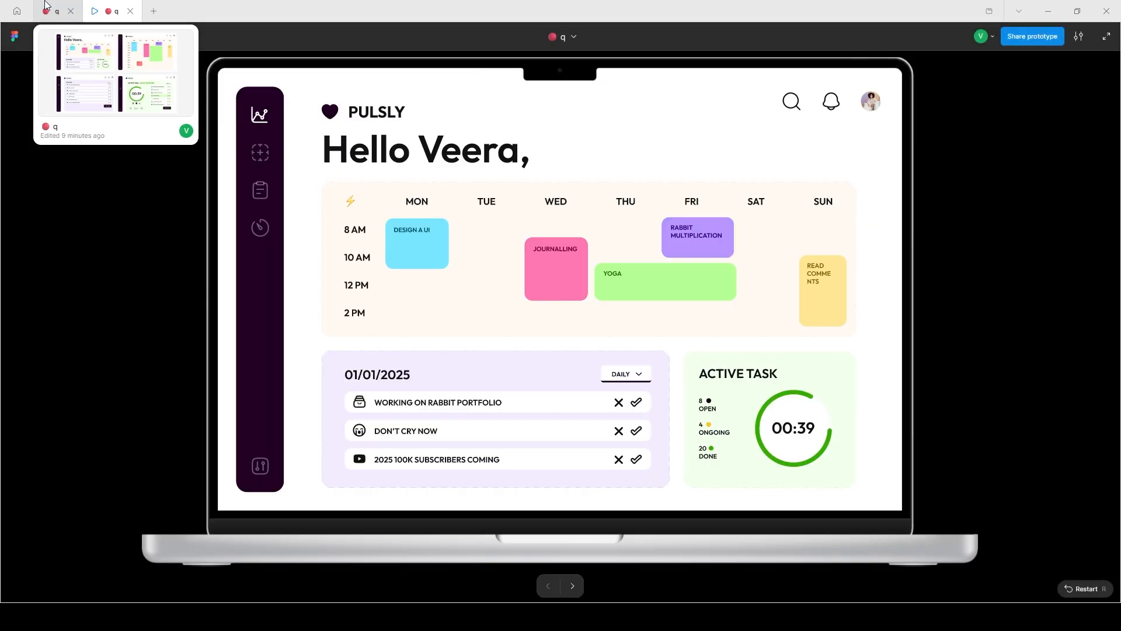
Return to the design file and set the animation of the link to MacBook Pro 16" - 2 to Dissolve.
left_click(47, 5)
left_click(560, 176)
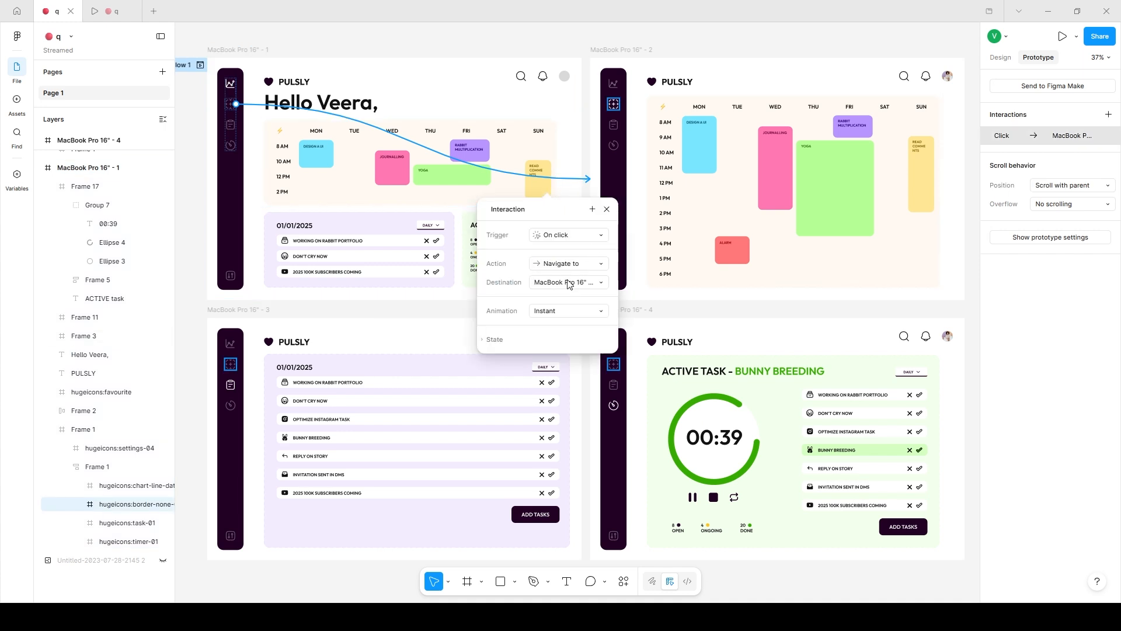
left_click(568, 283)
left_click(567, 279)
left_click(538, 311)
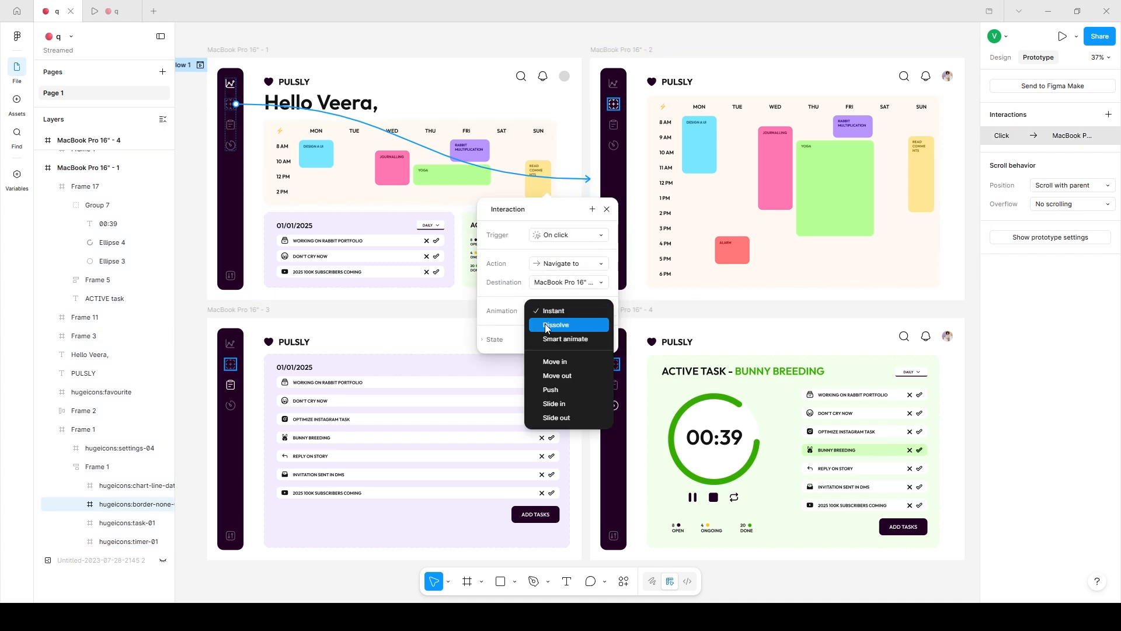
left_click(544, 323)
Test the Dissolve transition from the dashboard to the calendar in the prototype preview, restarting it for a second run.
left_click(112, 11)
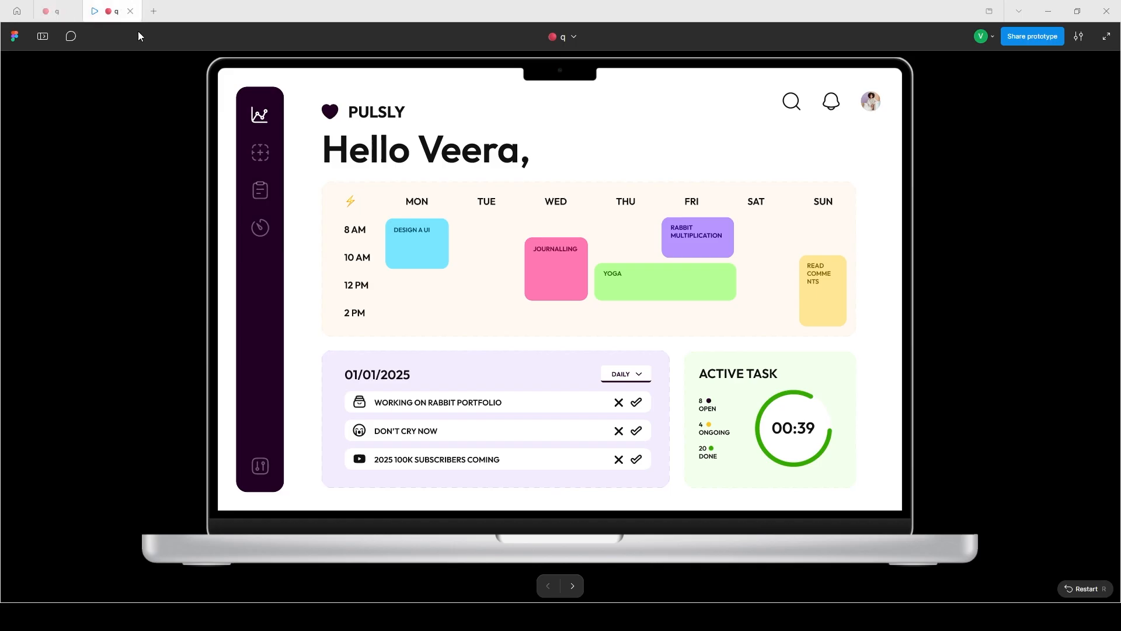
left_click(261, 158)
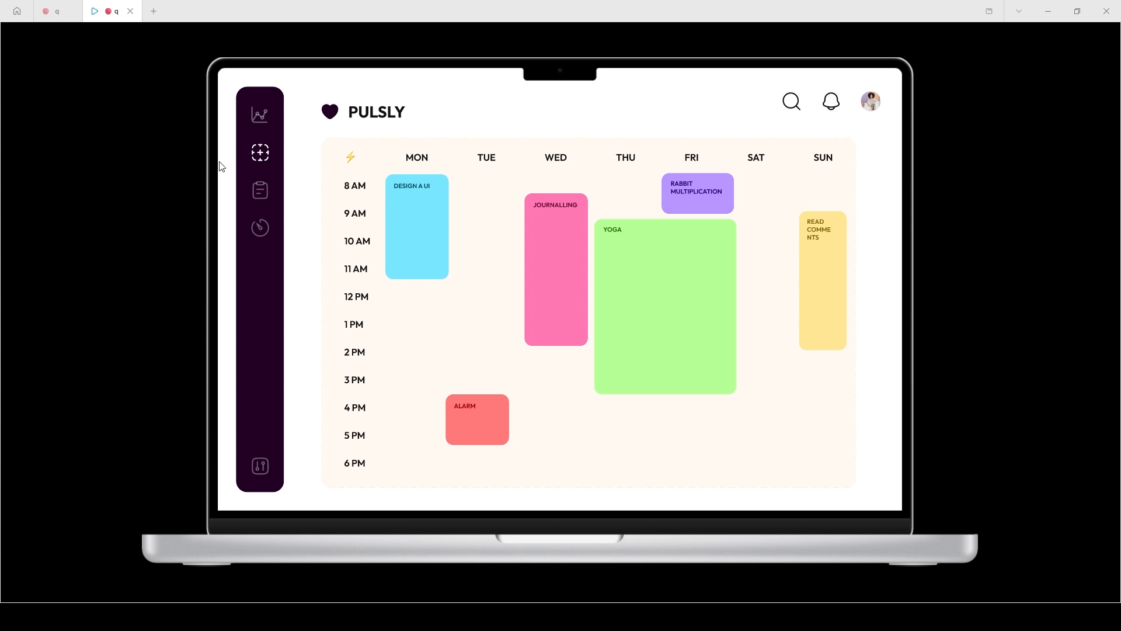
key("r")
left_click(261, 154)
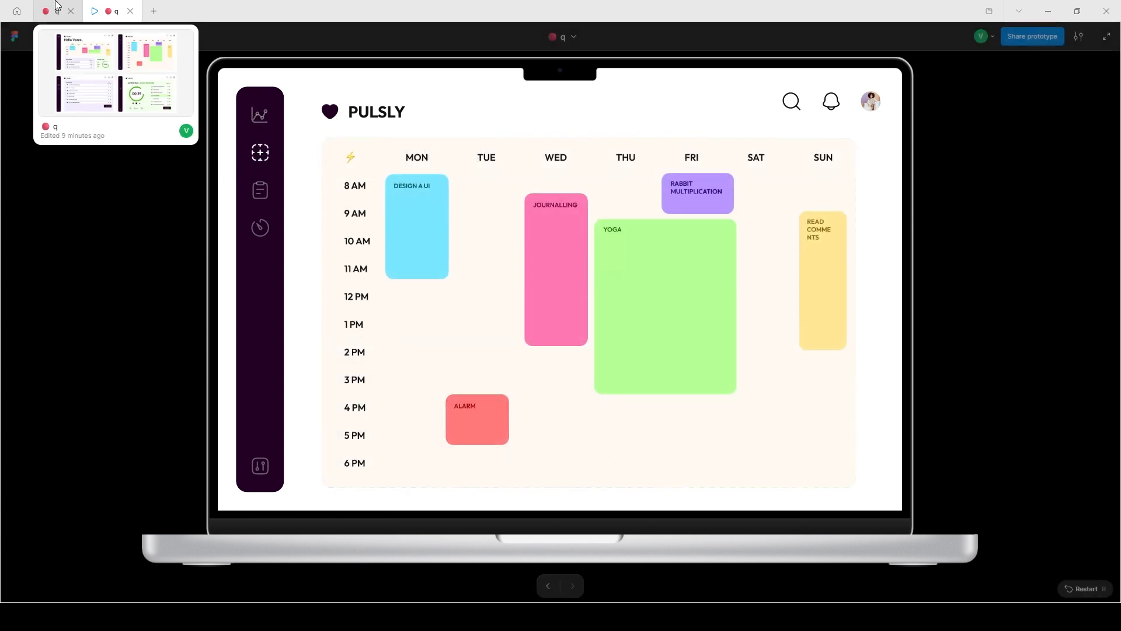
Back in the design file, set the calendar link's animation to Smart animate.
left_click(60, 5)
left_click(566, 310)
left_click(565, 326)
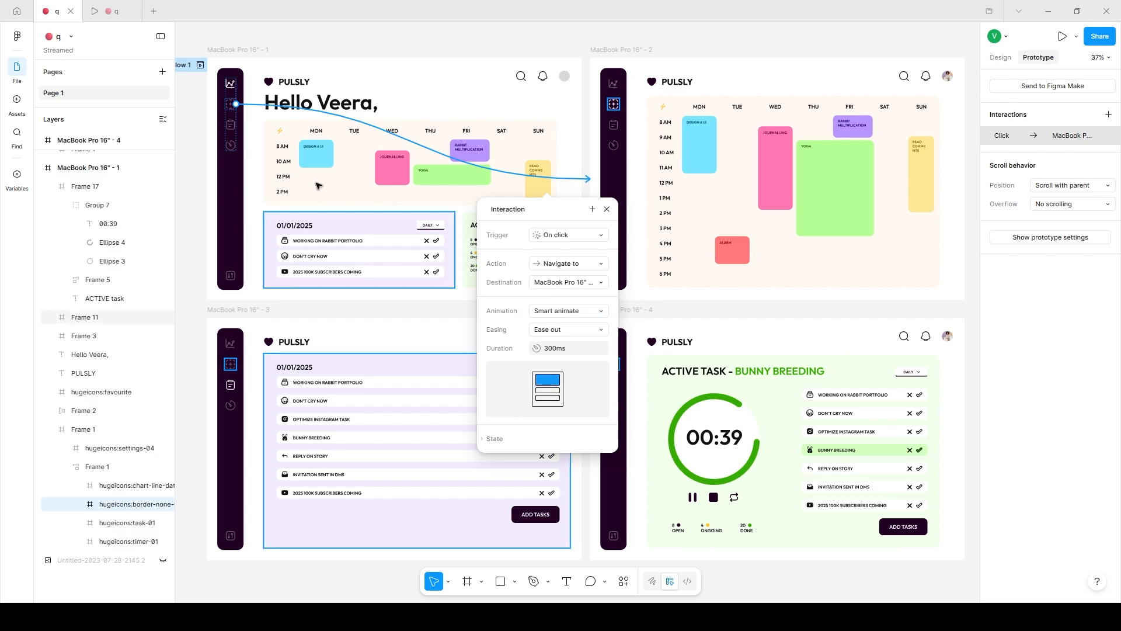
Test the Smart animate transition between the dashboard and calendar screens in the prototype preview.
left_click(113, 11)
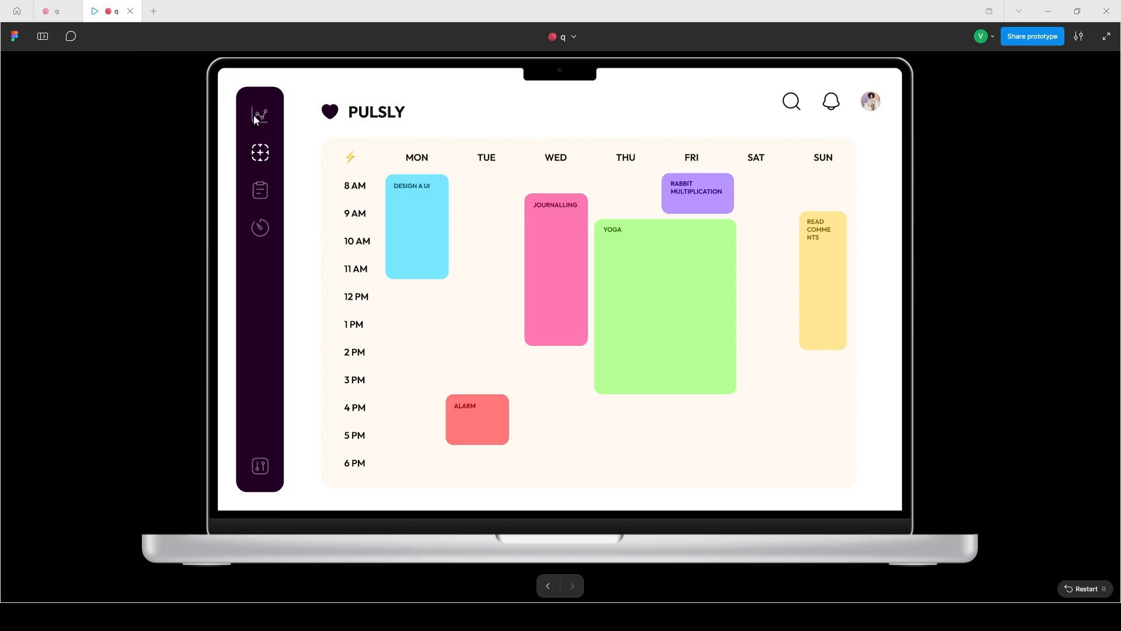
left_click(256, 117)
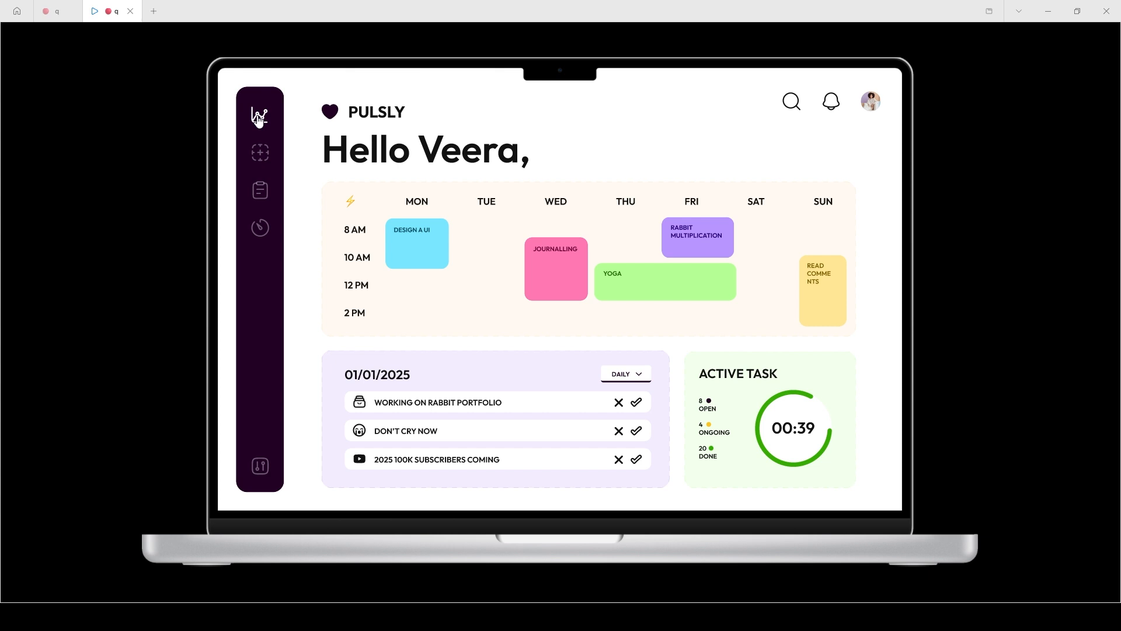
left_click(261, 153)
left_click(56, 11)
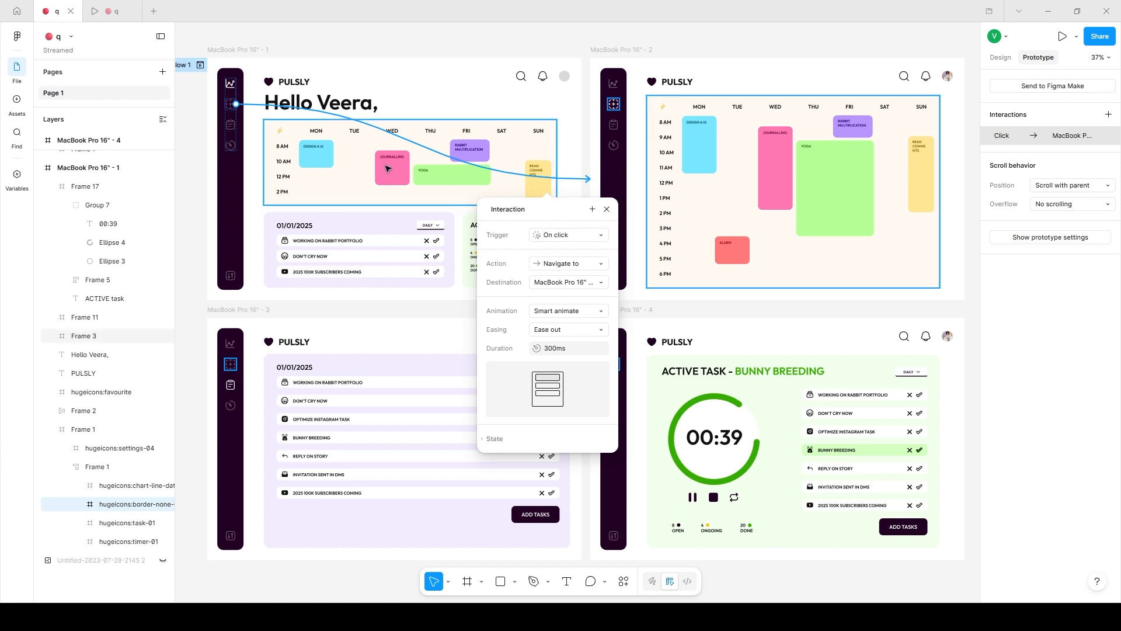
left_click(108, 6)
left_click(261, 154)
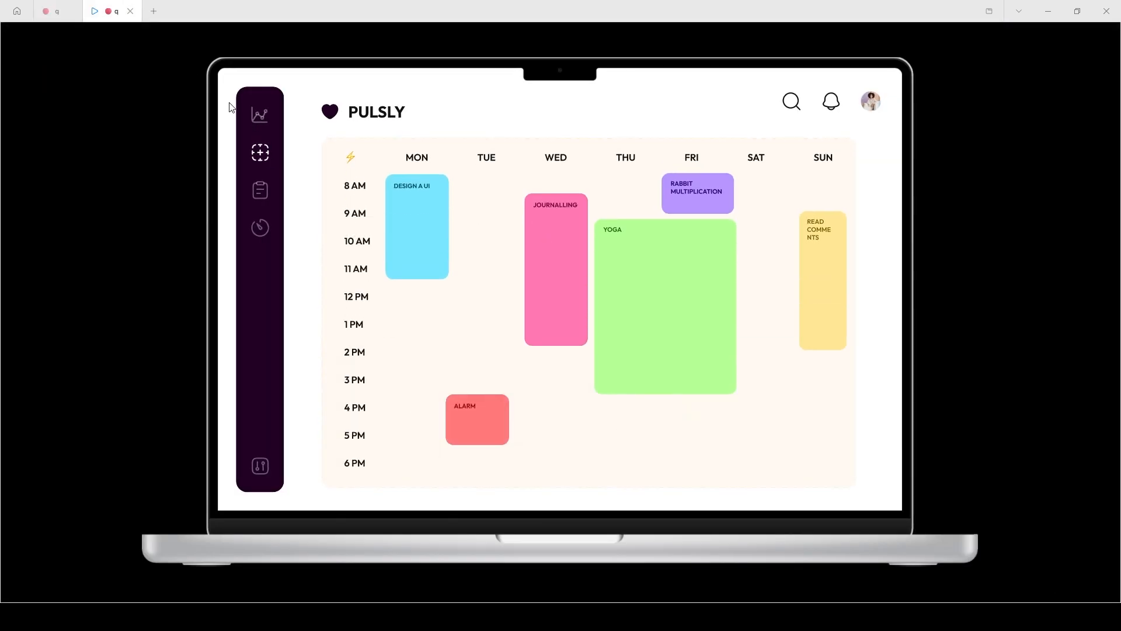
Set the calendar link's animation to Move in and test the transition in the prototype preview.
left_click(56, 10)
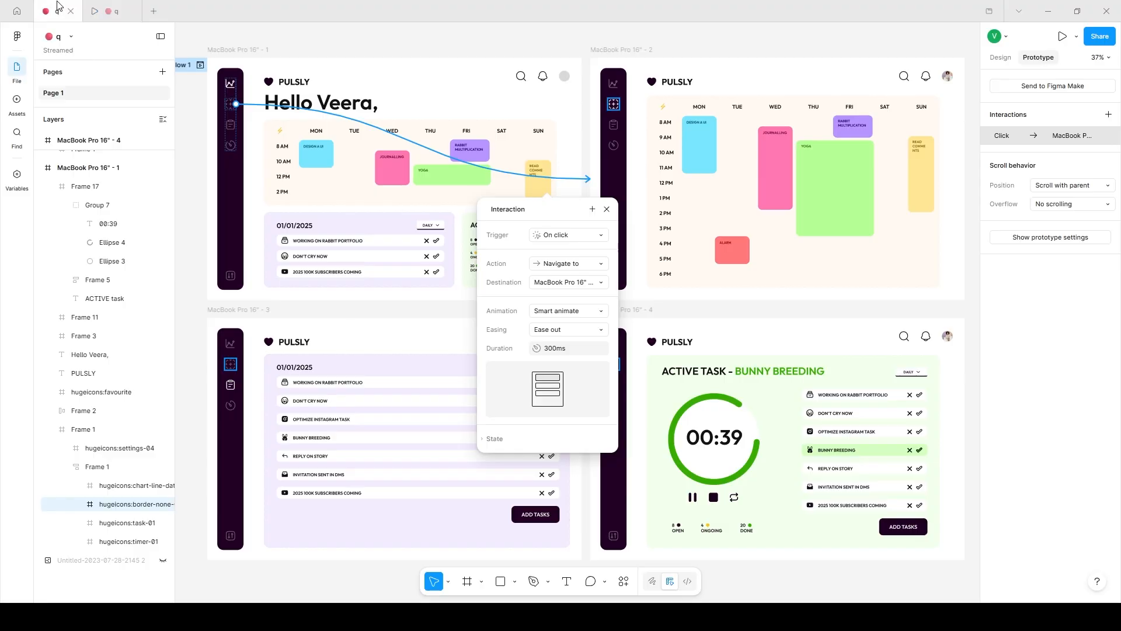
left_click(547, 312)
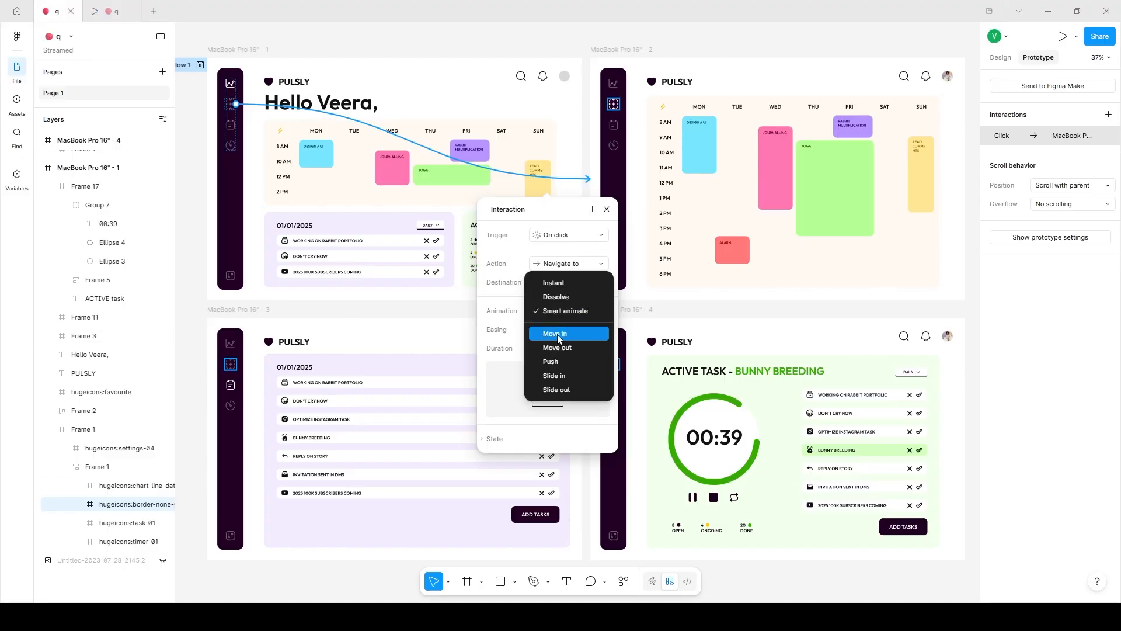
left_click(557, 334)
left_click(109, 11)
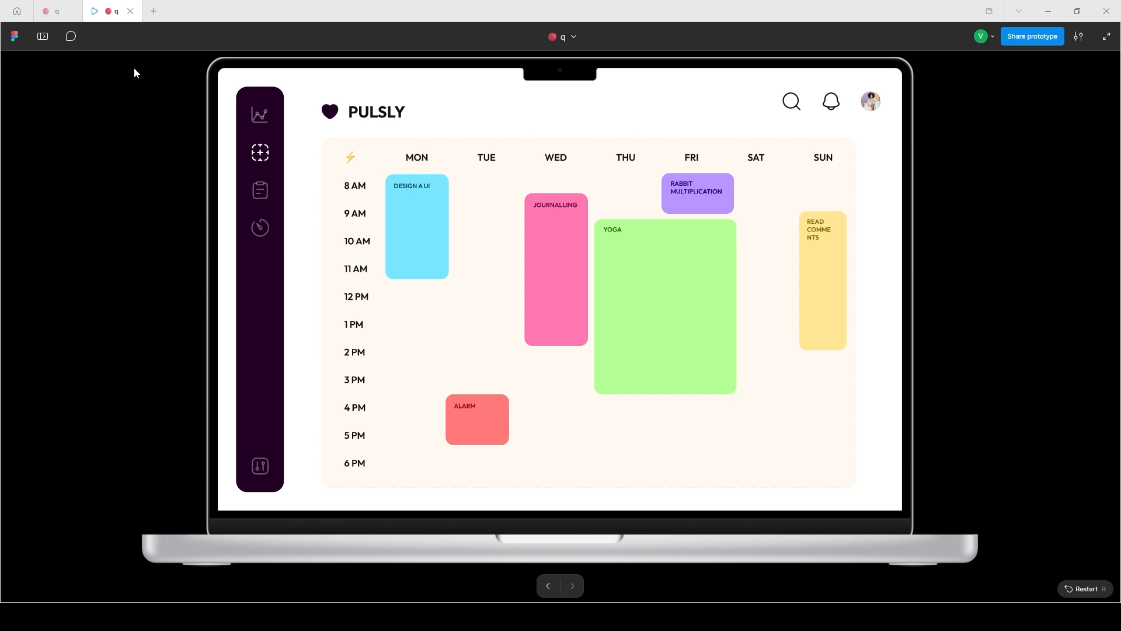
left_click(260, 160)
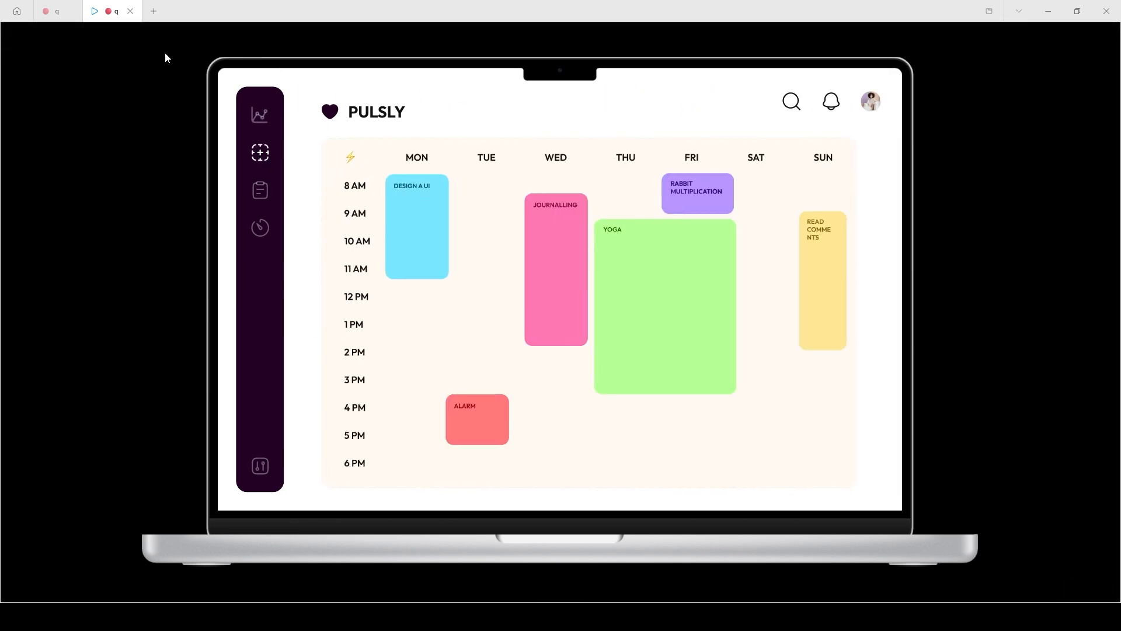
Set the calendar link's animation to Move out and test the transition in the prototype preview.
left_click(57, 10)
left_click(569, 311)
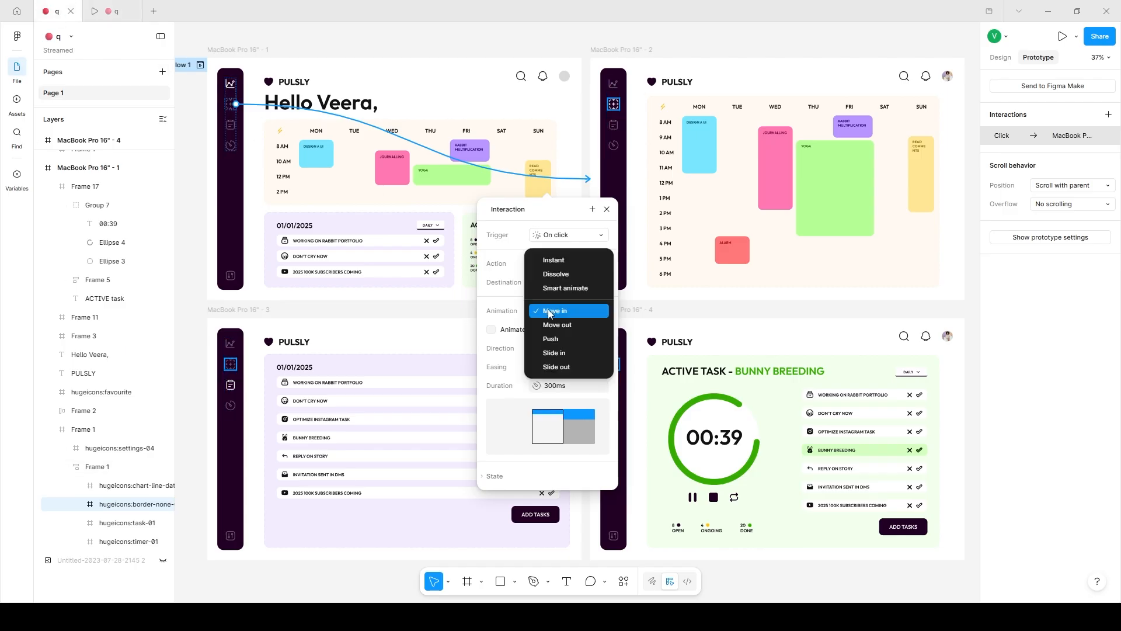
left_click(555, 325)
left_click(115, 11)
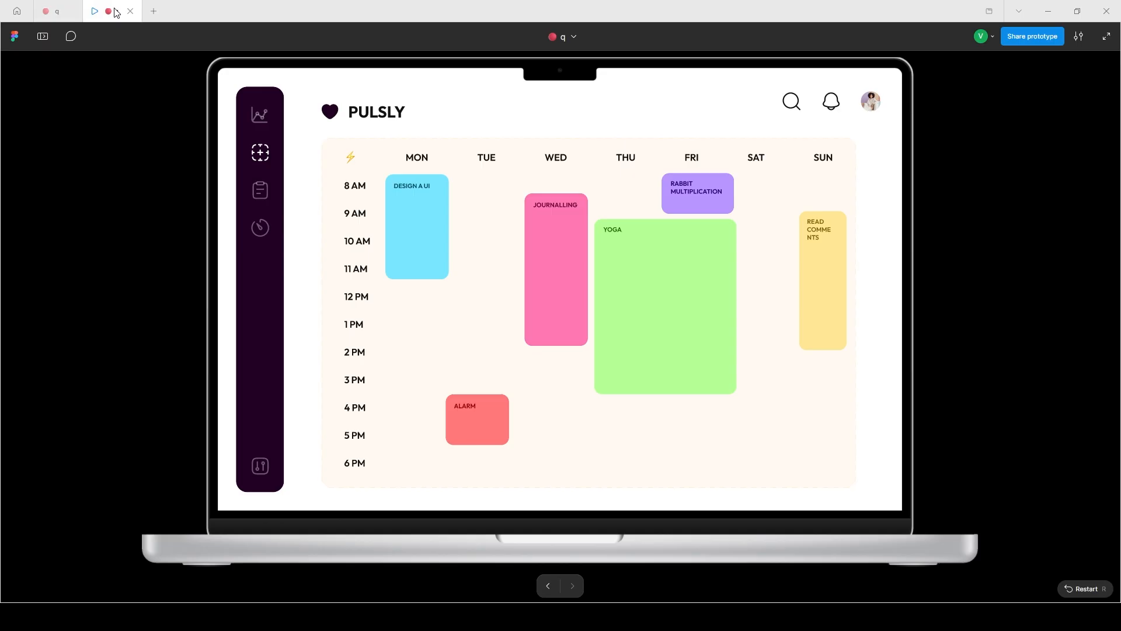
left_click(261, 154)
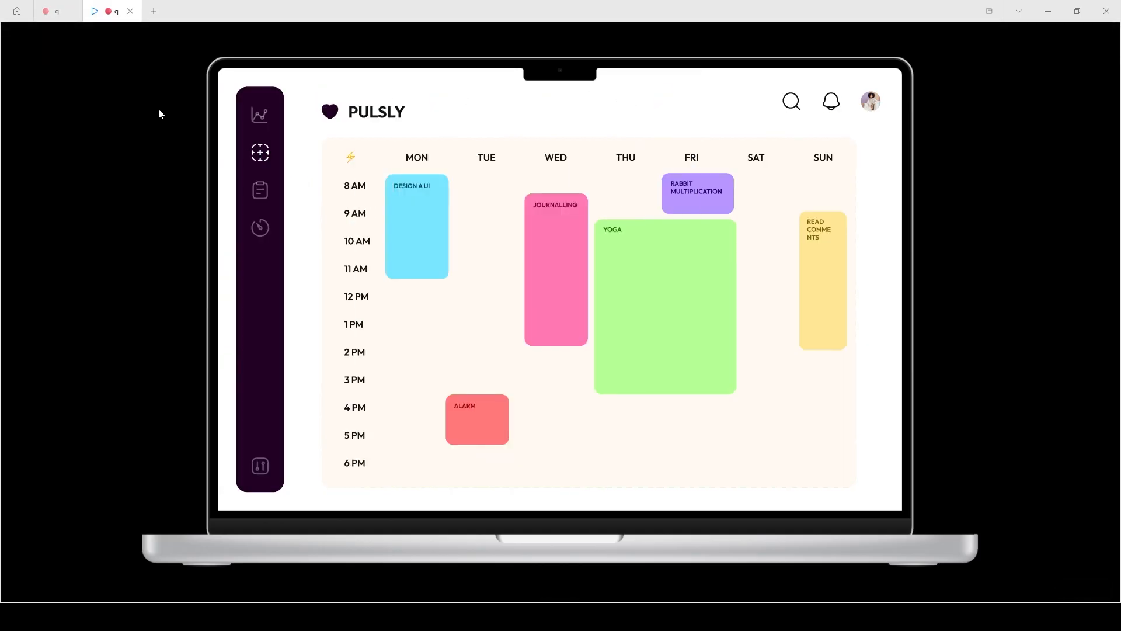
Set the calendar link's animation to Push and test the transition in the prototype preview.
left_click(58, 10)
left_click(564, 310)
left_click(563, 325)
left_click(116, 11)
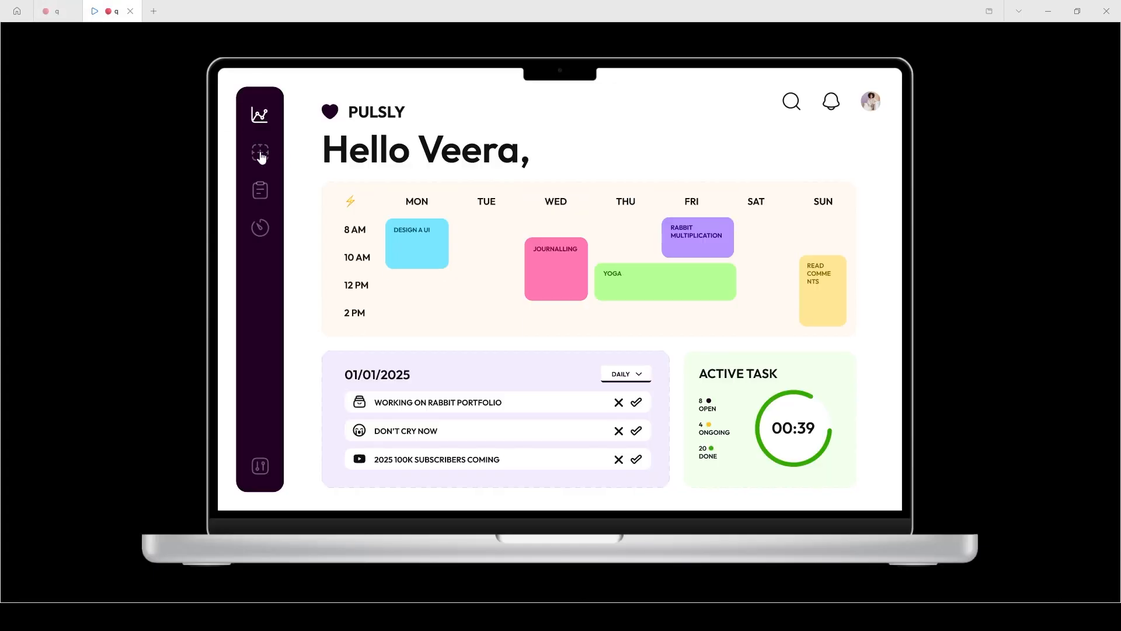
left_click(261, 154)
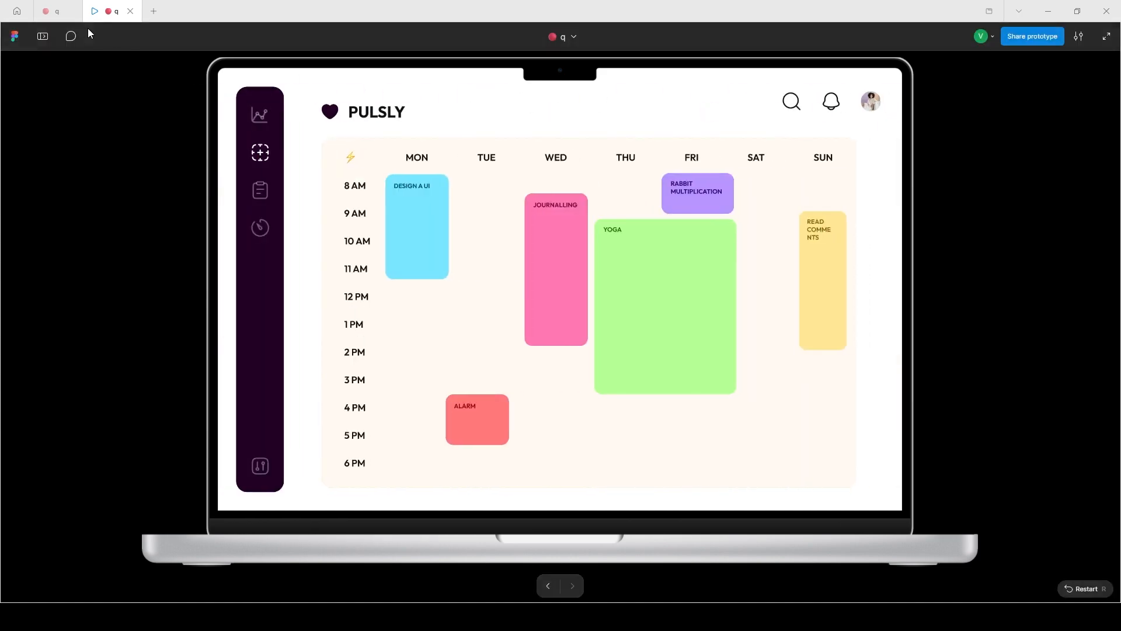
Set the calendar link's Push direction to down with Custom bezier easing, and test the transition in the prototype preview.
left_click(55, 20)
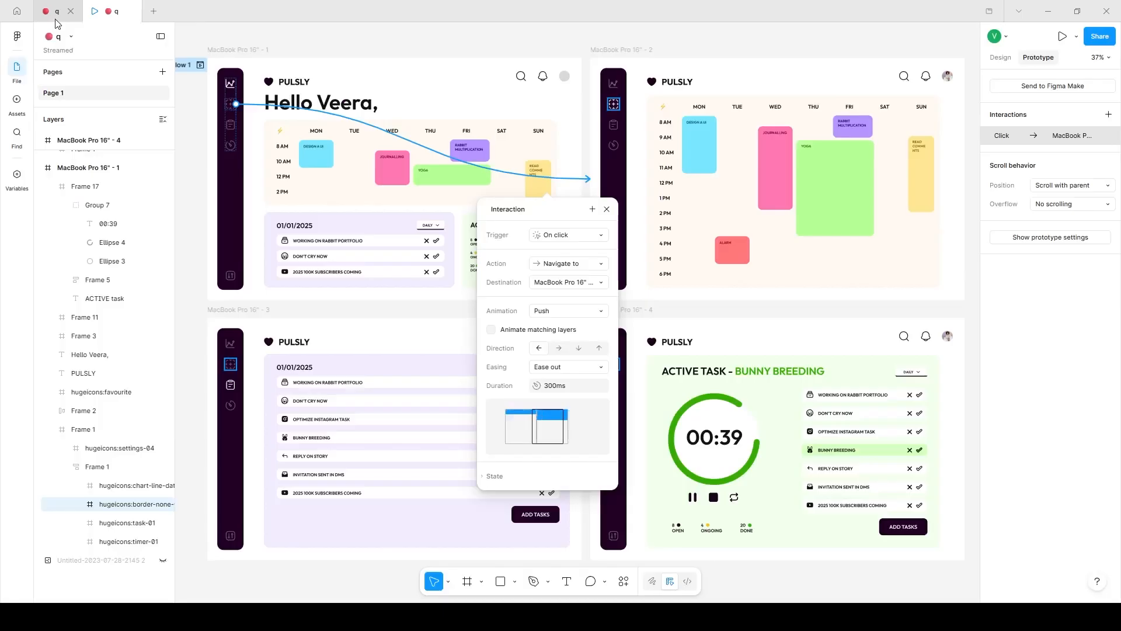
left_click(579, 349)
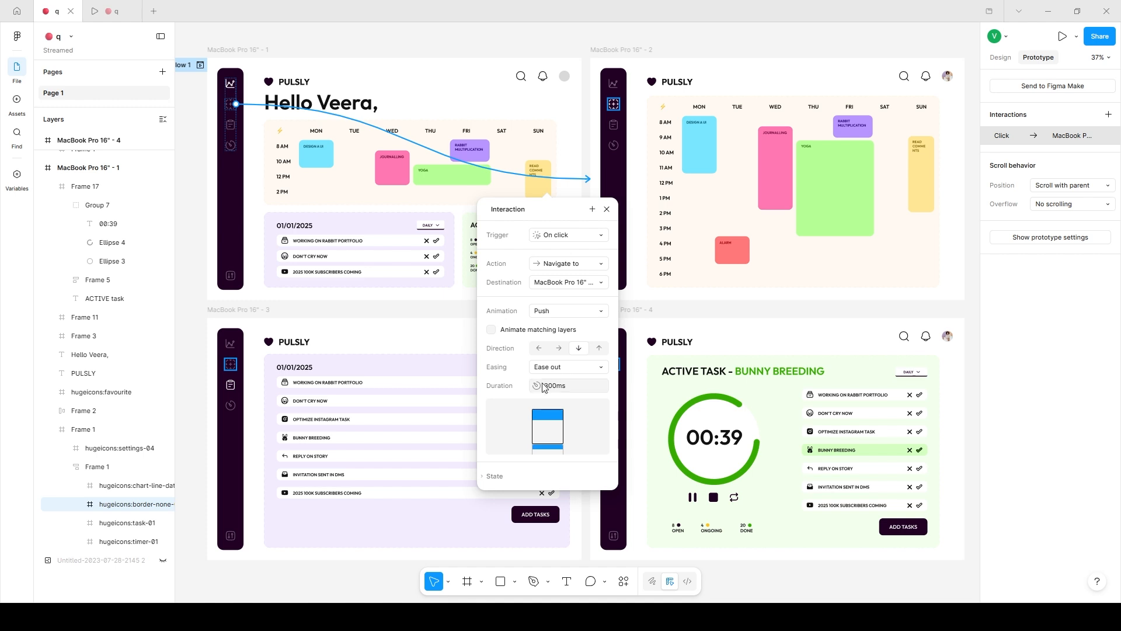
left_click(559, 369)
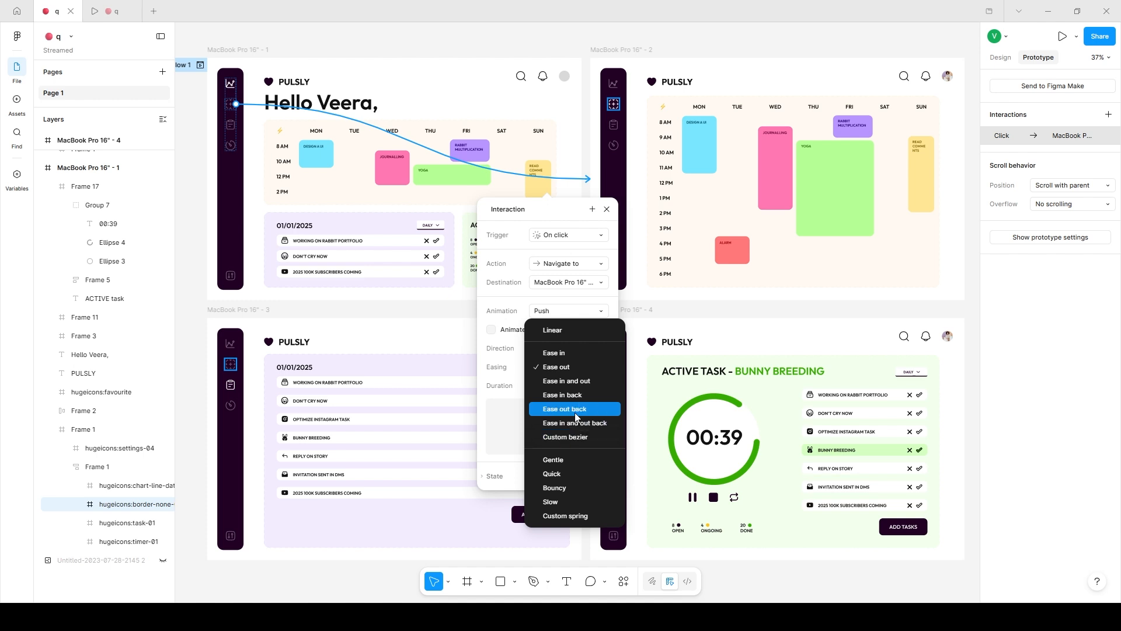
left_click(575, 436)
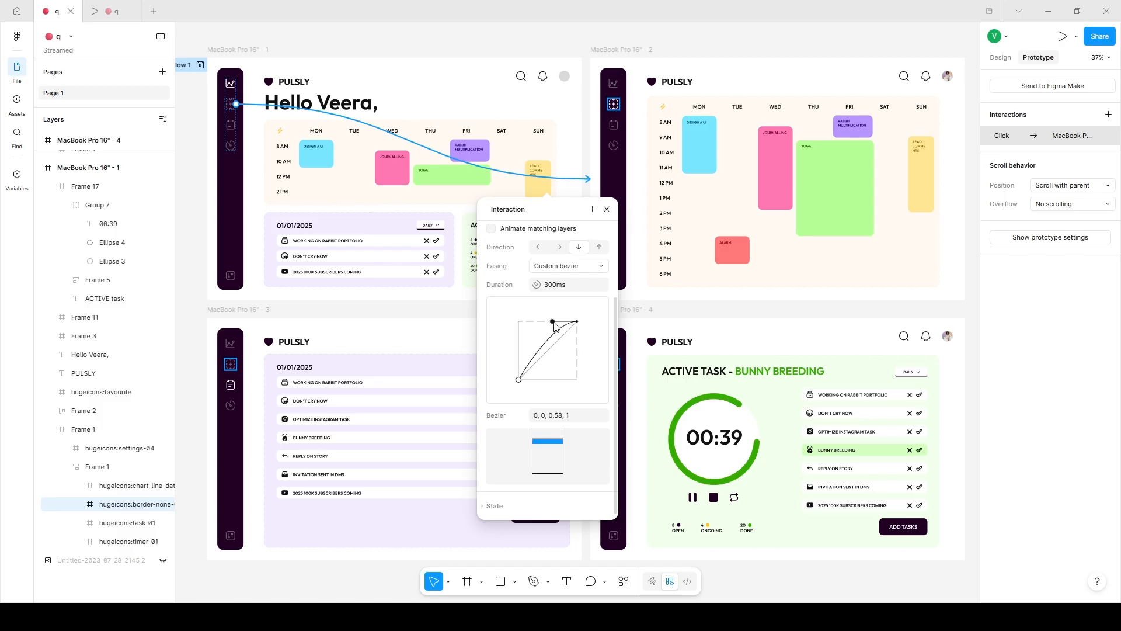
key("ctrl+Tab")
key("r")
left_click(259, 156)
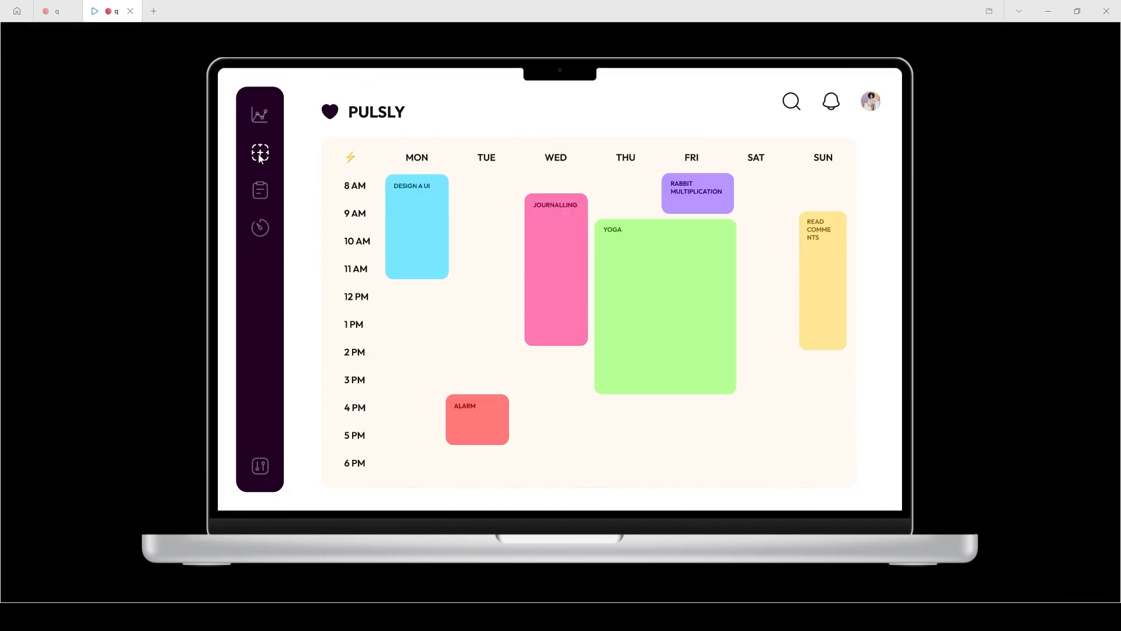
Turn on Animate matching layers for the calendar link's Push transition and test it in the prototype preview.
left_click(56, 11)
left_click(513, 335)
left_click(114, 17)
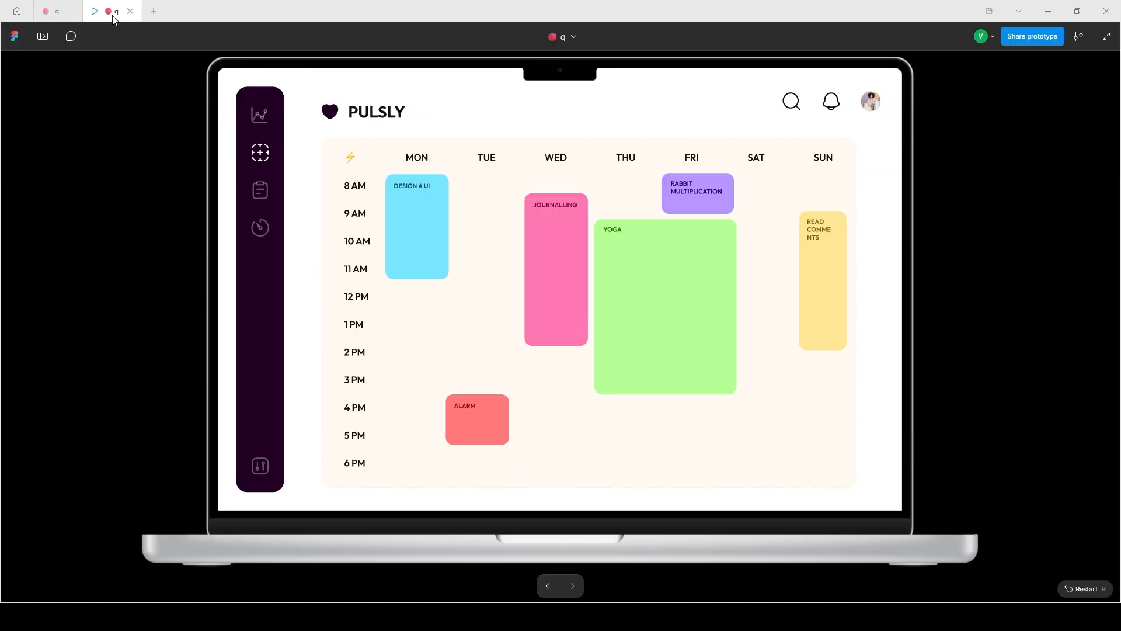
key("r")
left_click(259, 156)
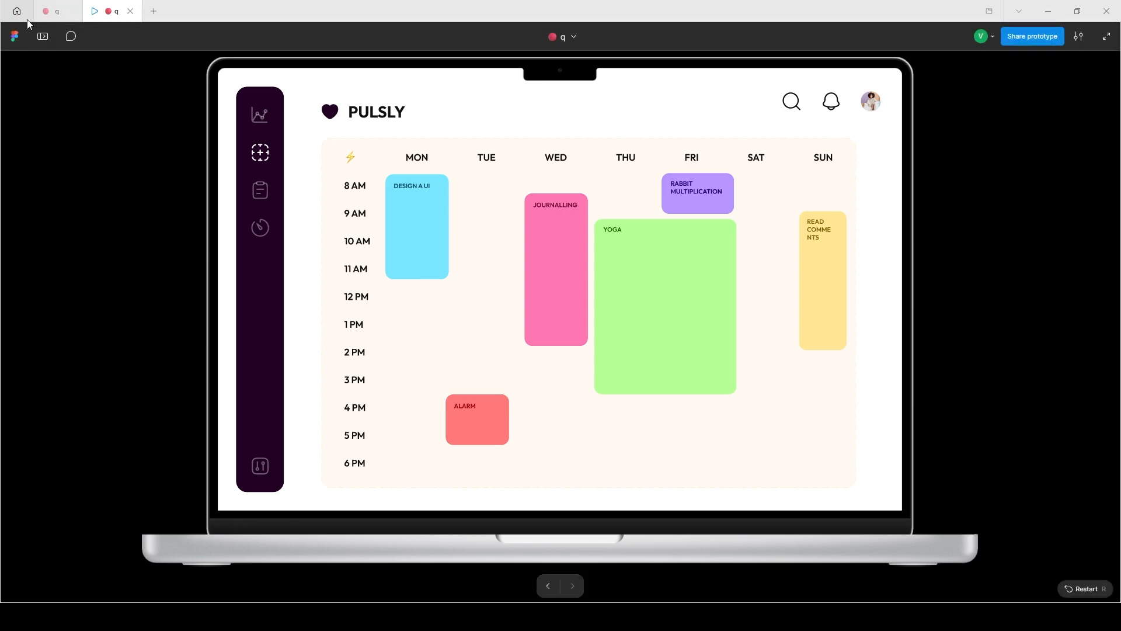
Set the calendar link's animation to Slide in and test the transition in the prototype preview.
left_click(56, 11)
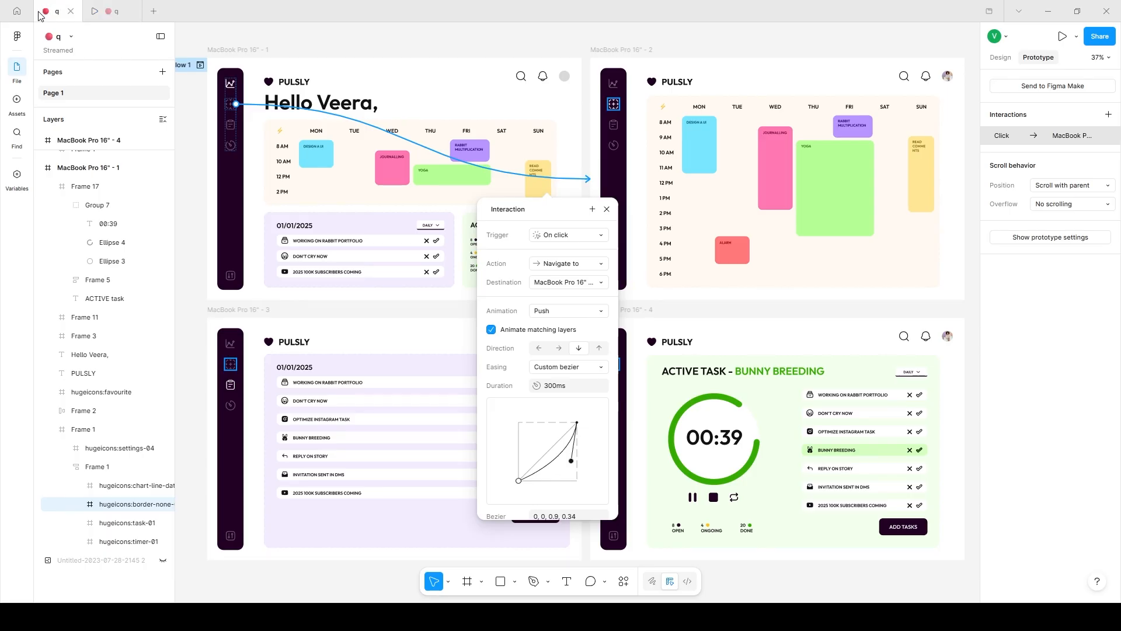
left_click(559, 241)
left_click(558, 241)
left_click(551, 281)
left_click(497, 284)
left_click(558, 311)
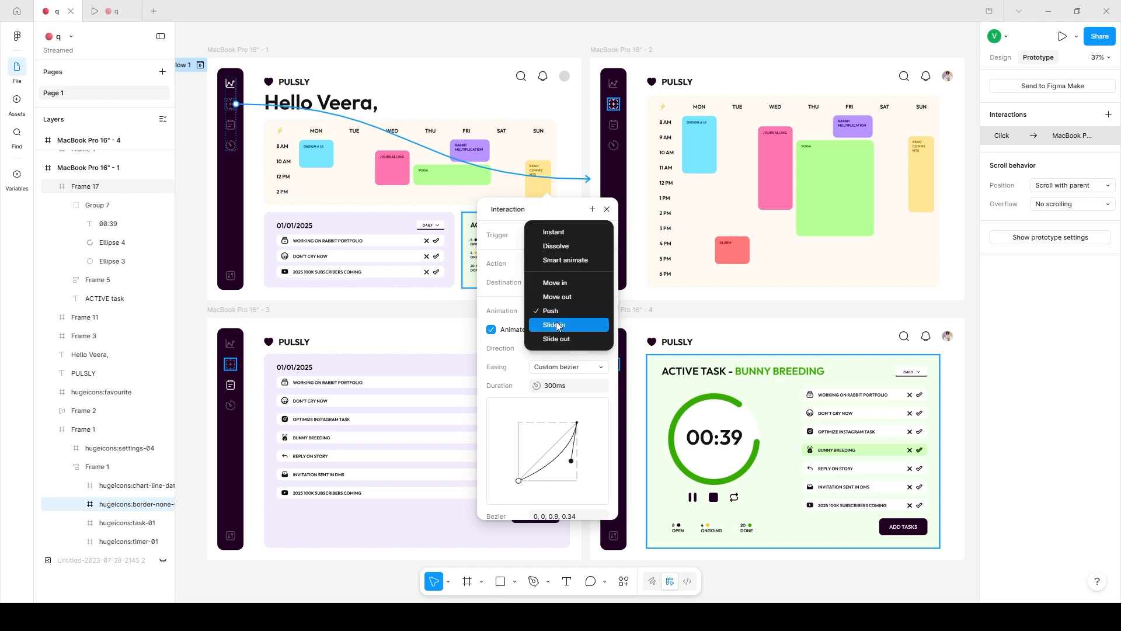
left_click(555, 325)
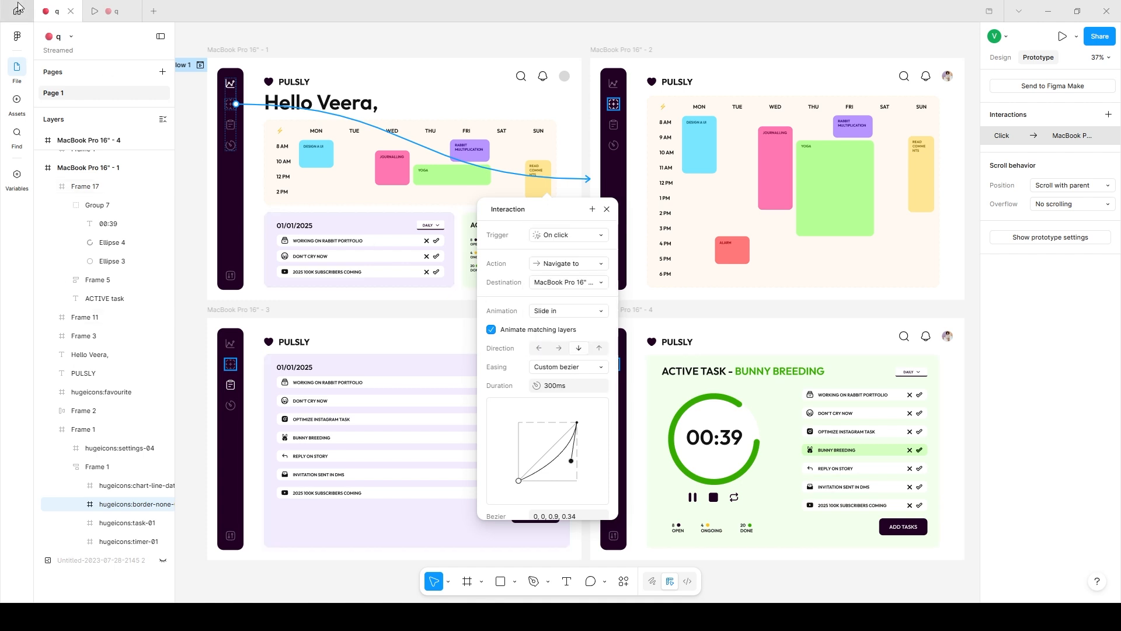
mouse_move(86, 12)
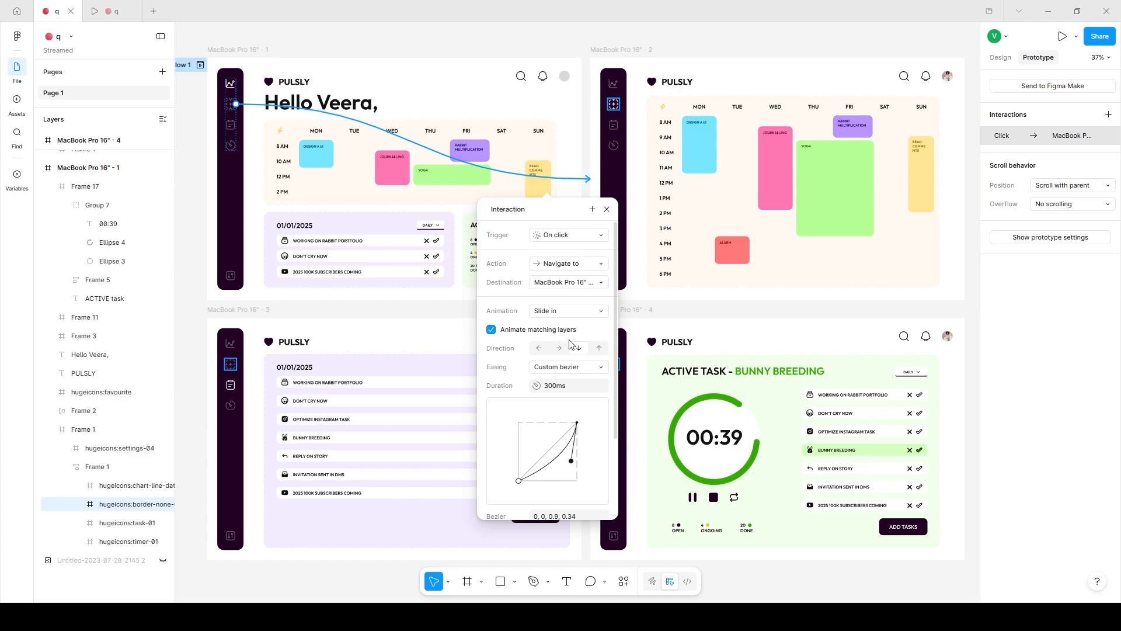
left_click(108, 11)
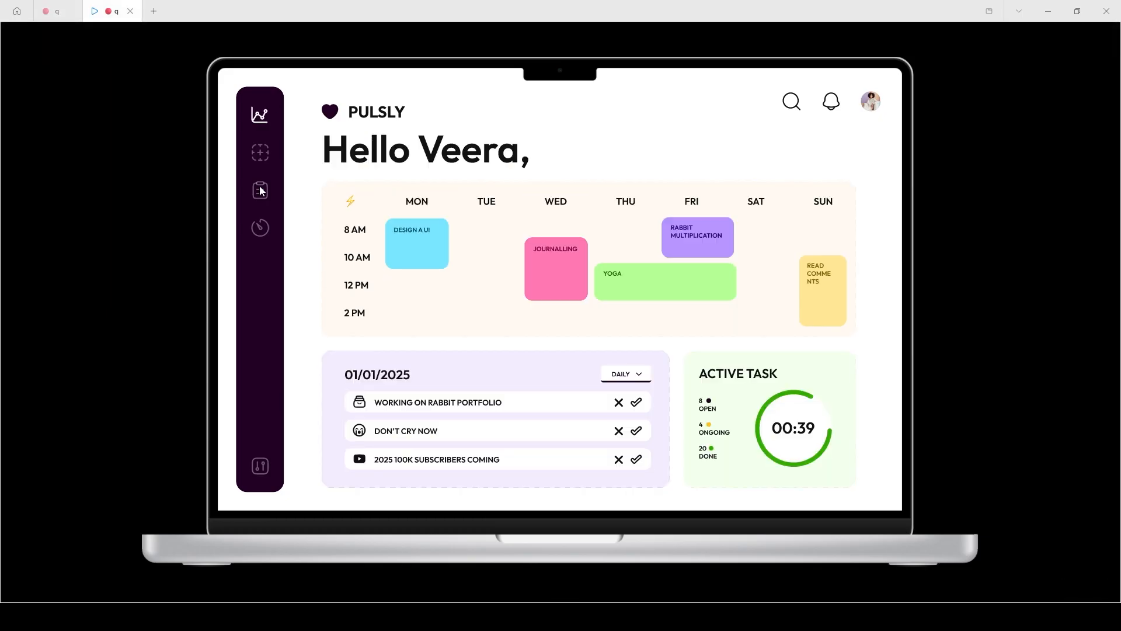
left_click(260, 163)
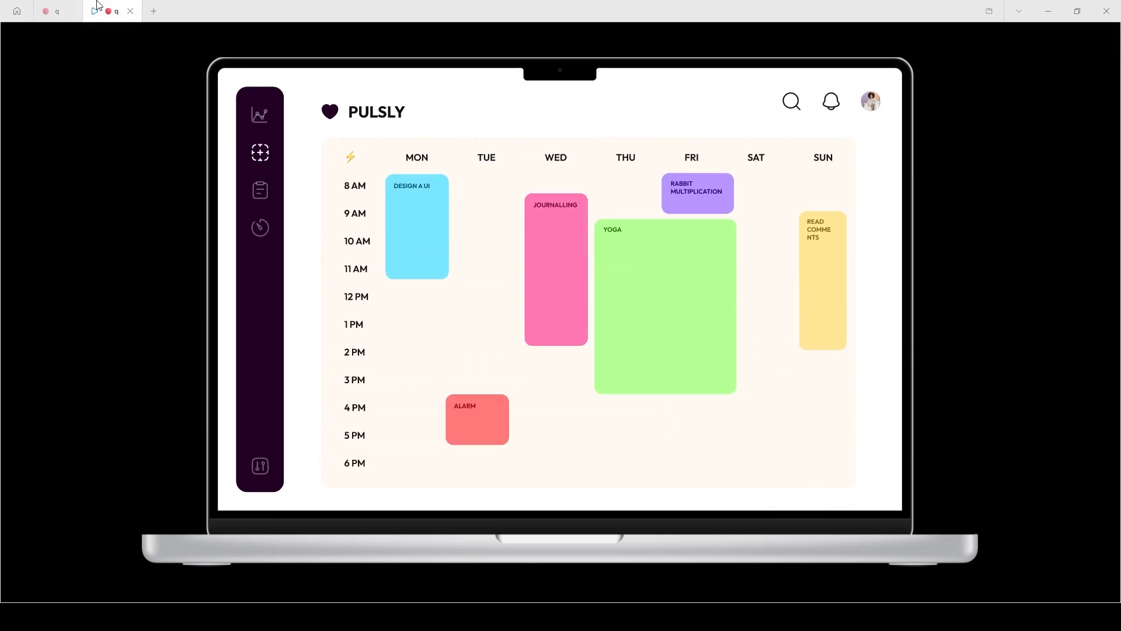
Set the calendar link's animation to Slide out and test the transition in the prototype preview.
left_click(48, 9)
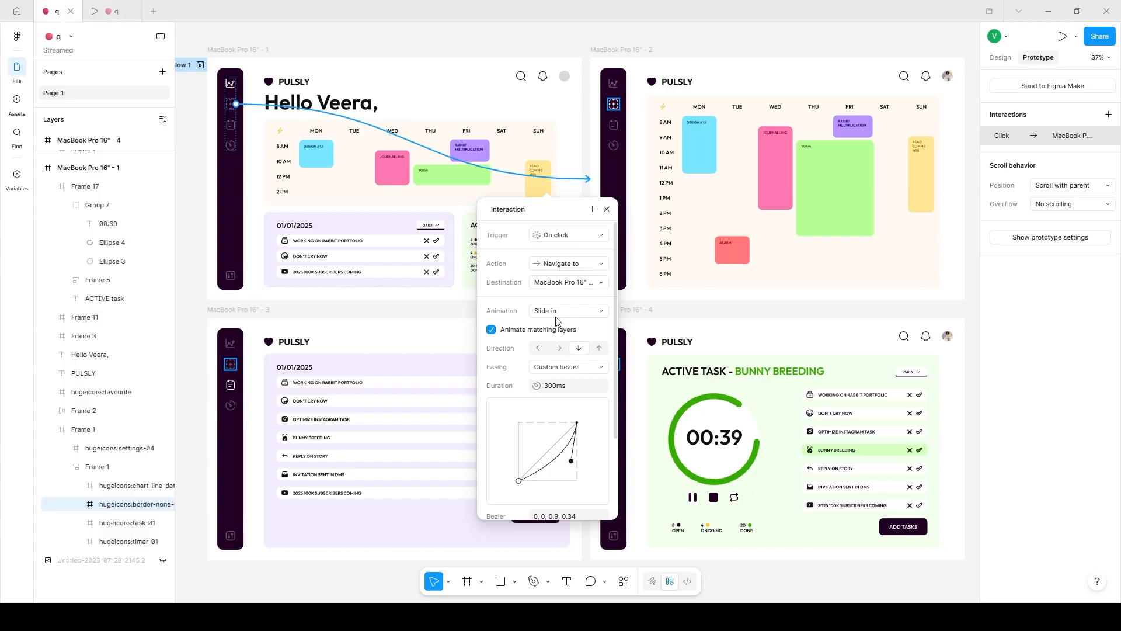
left_click(557, 321)
left_click(559, 323)
left_click(111, 13)
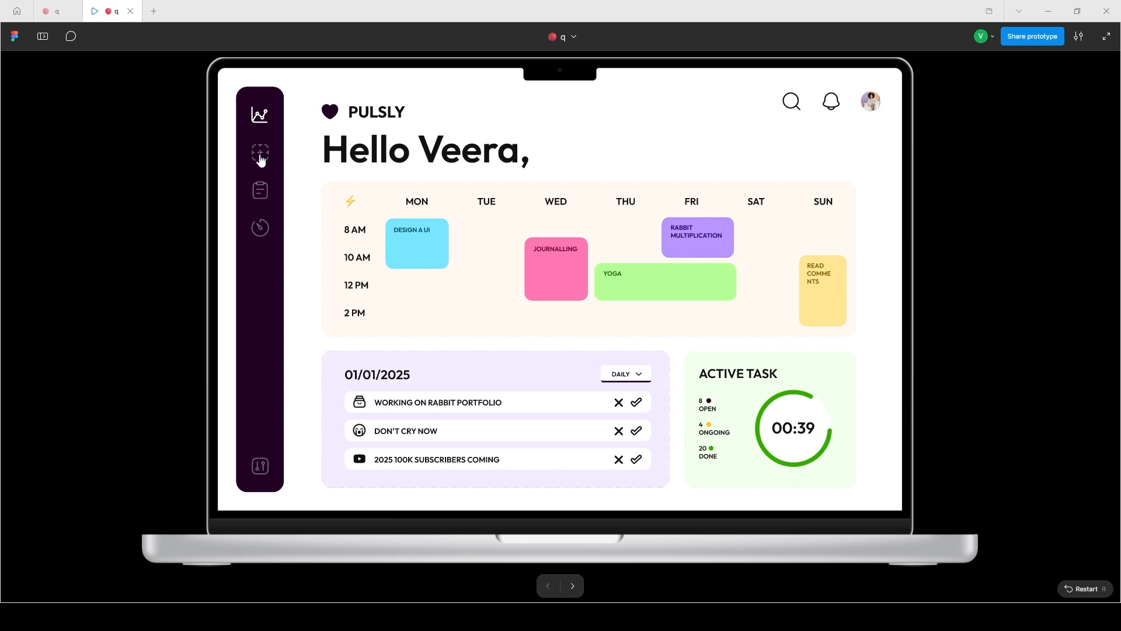
left_click(260, 156)
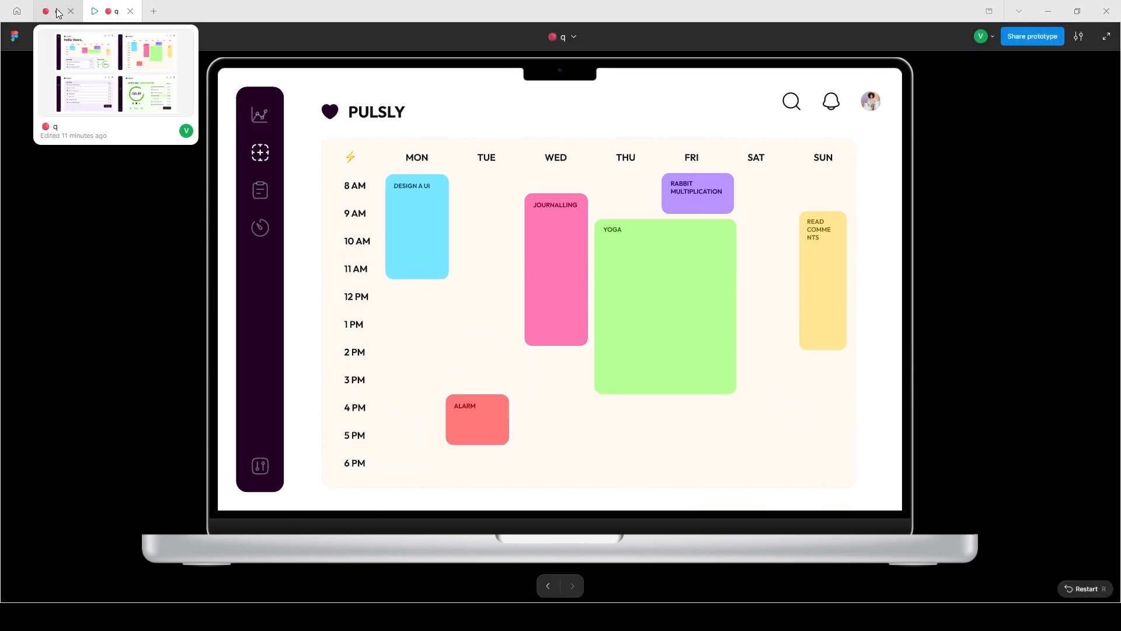
Set the calendar link to Smart animate with Gentle easing and a duration of 502 ms.
left_click(59, 13)
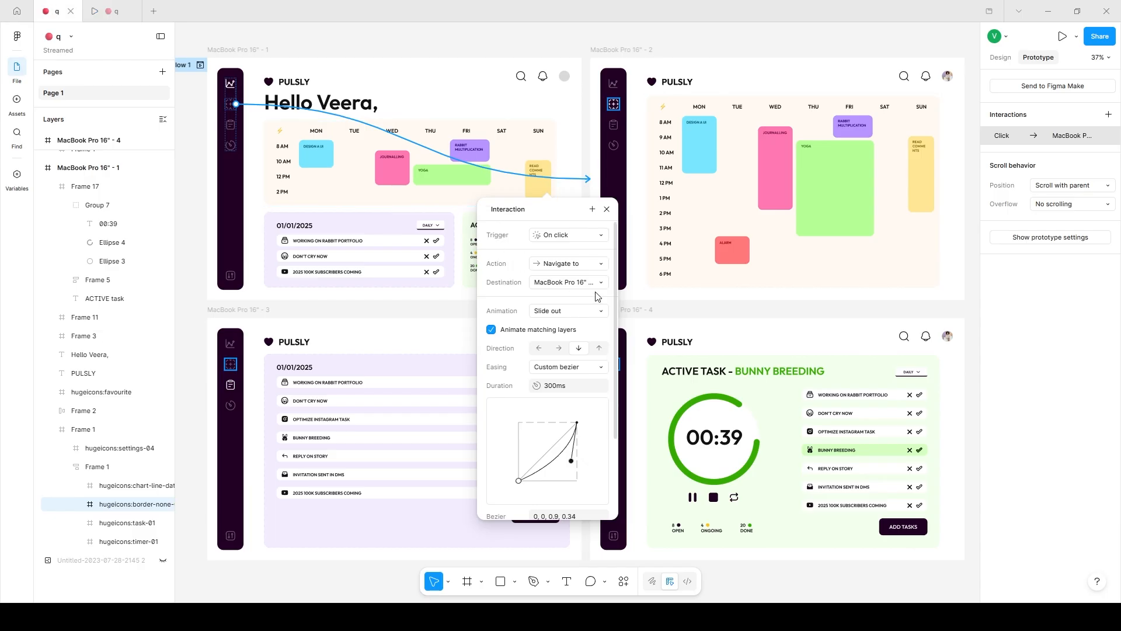
left_click(556, 311)
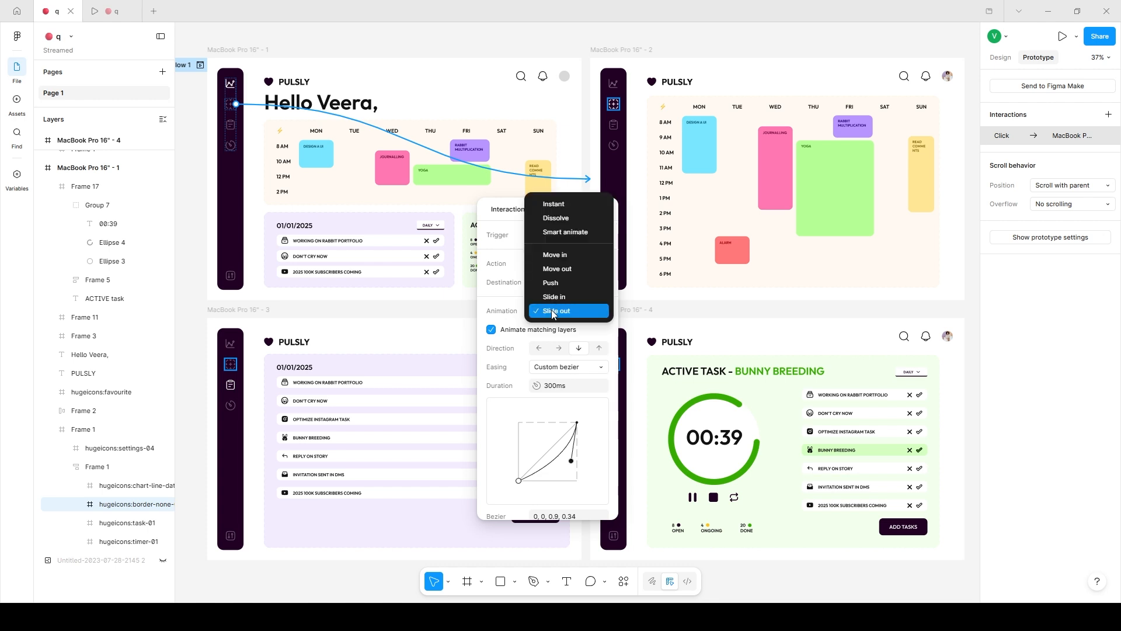
left_click(564, 232)
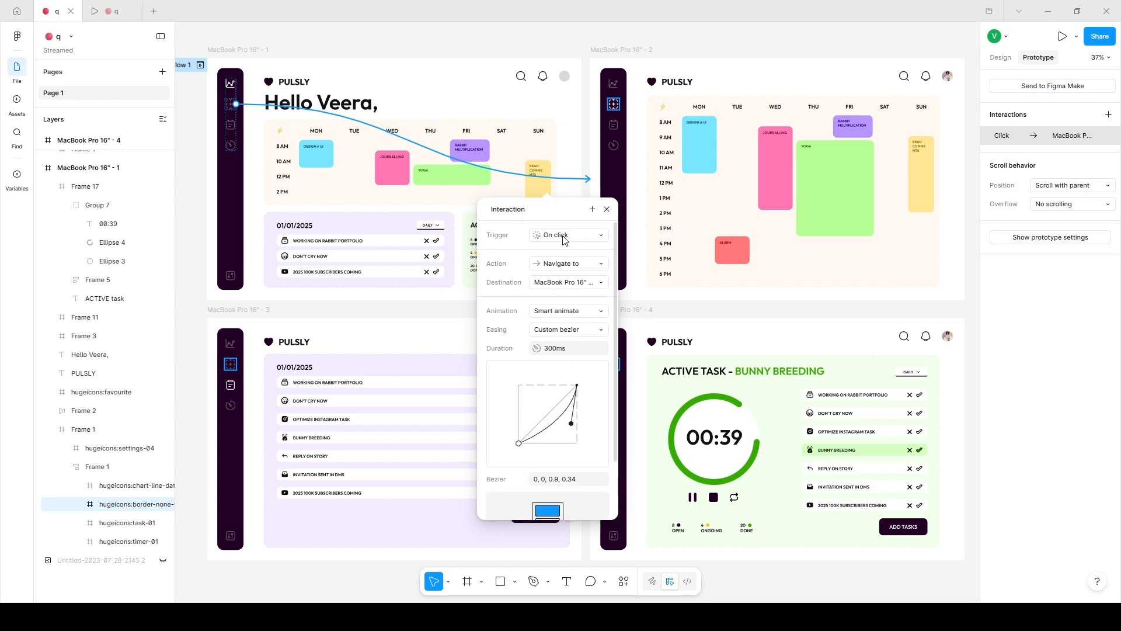
left_click(549, 329)
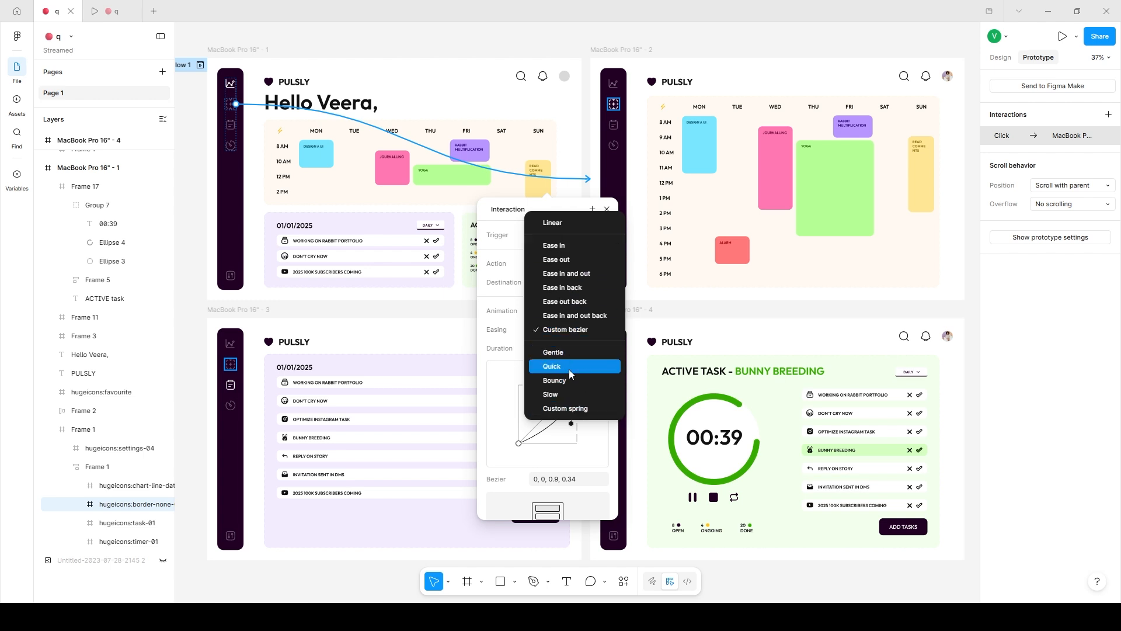
left_click(570, 351)
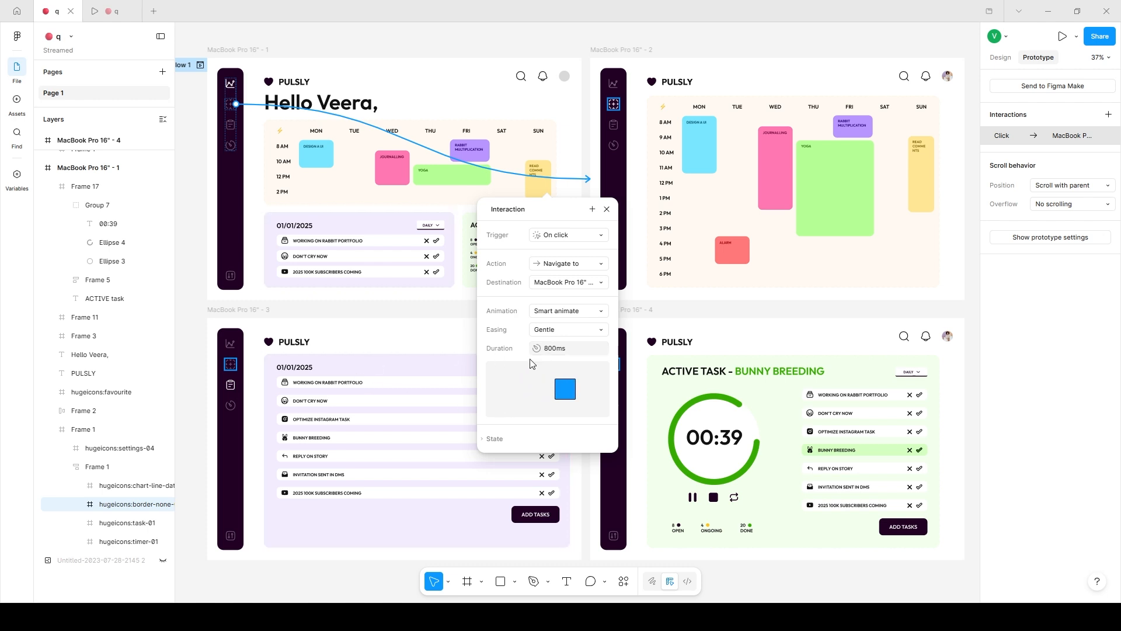
left_click_drag(537, 348, 456, 348)
left_click(502, 443)
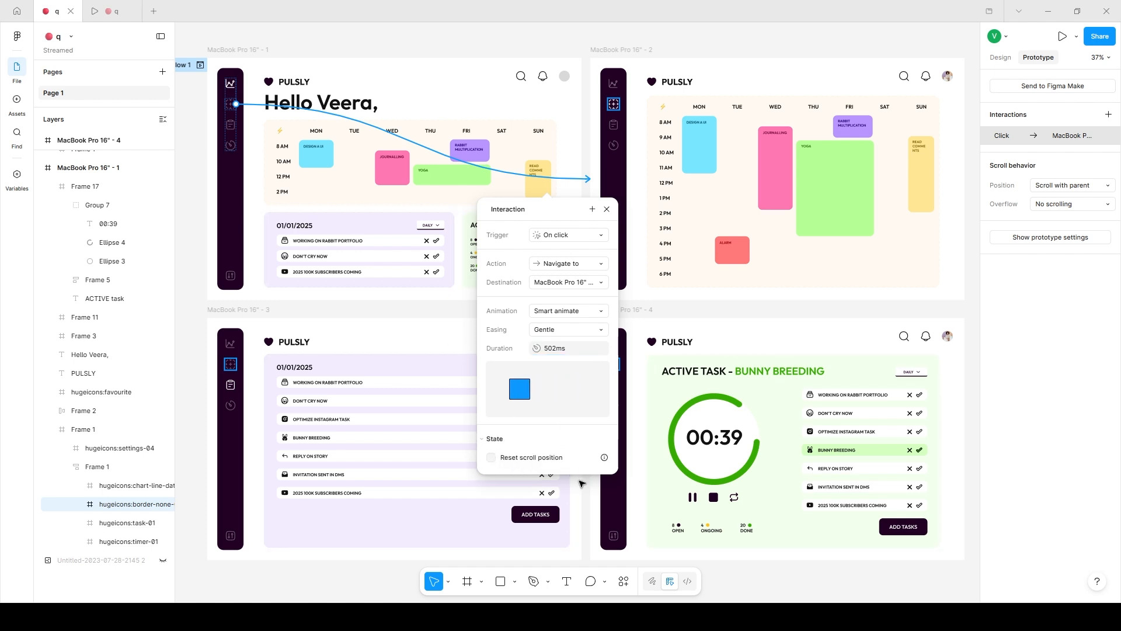
Restart the prototype preview and test the Gentle Smart animate transition from the dashboard to the calendar screen.
left_click(111, 11)
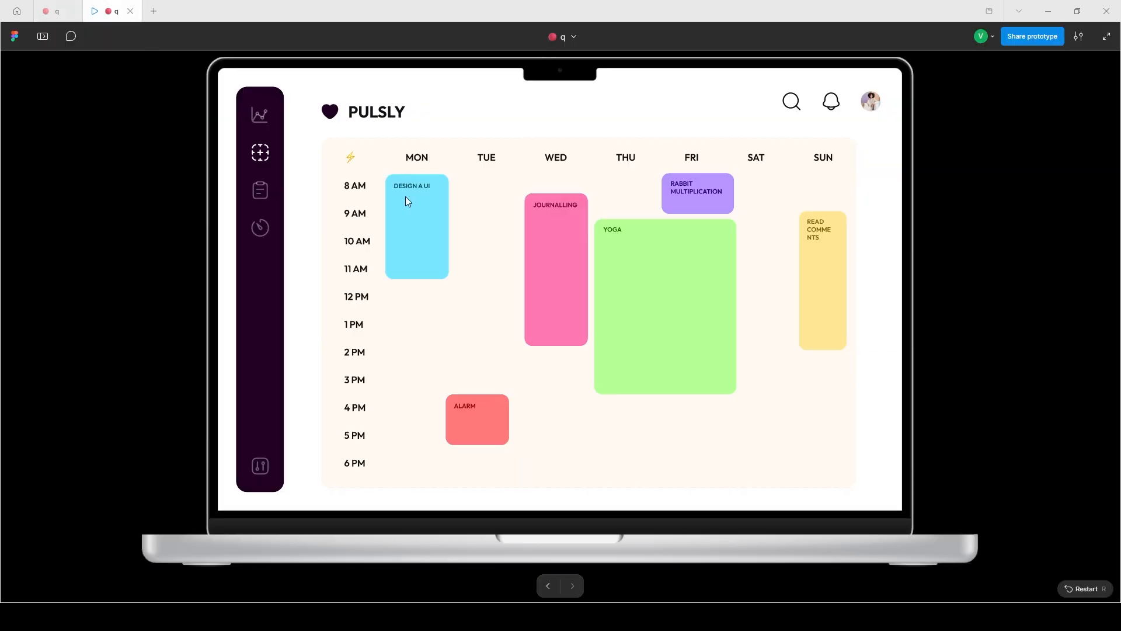
key("r")
left_click(264, 158)
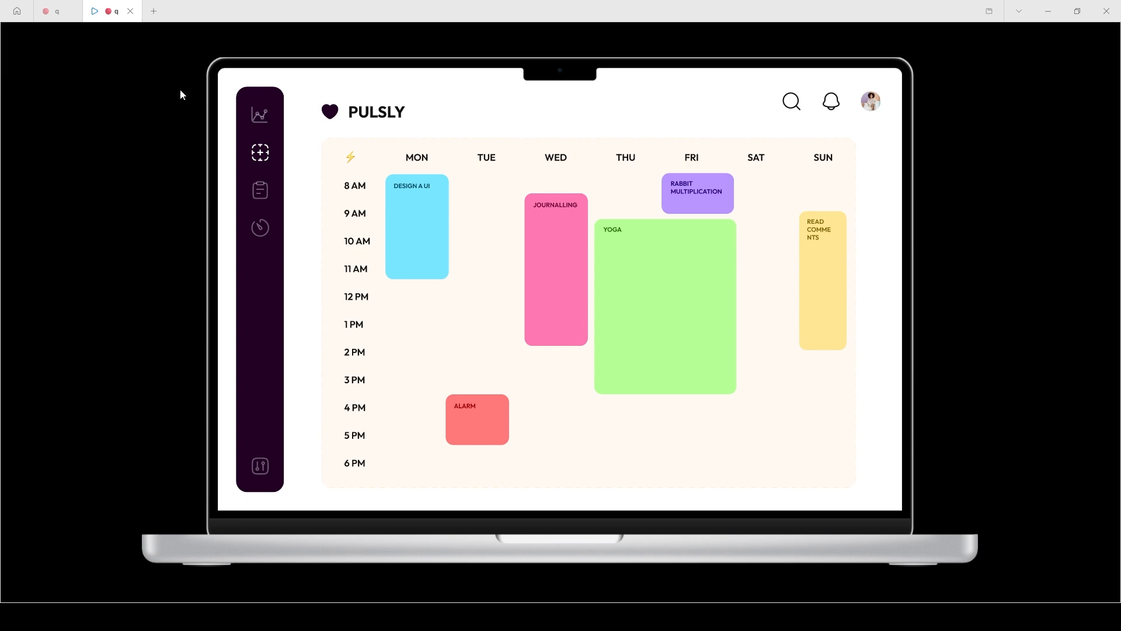
Link the calendar icon in the MacBook Pro 16" - 2 sidebar to the MacBook Pro 16" - 3 frame.
left_click(56, 16)
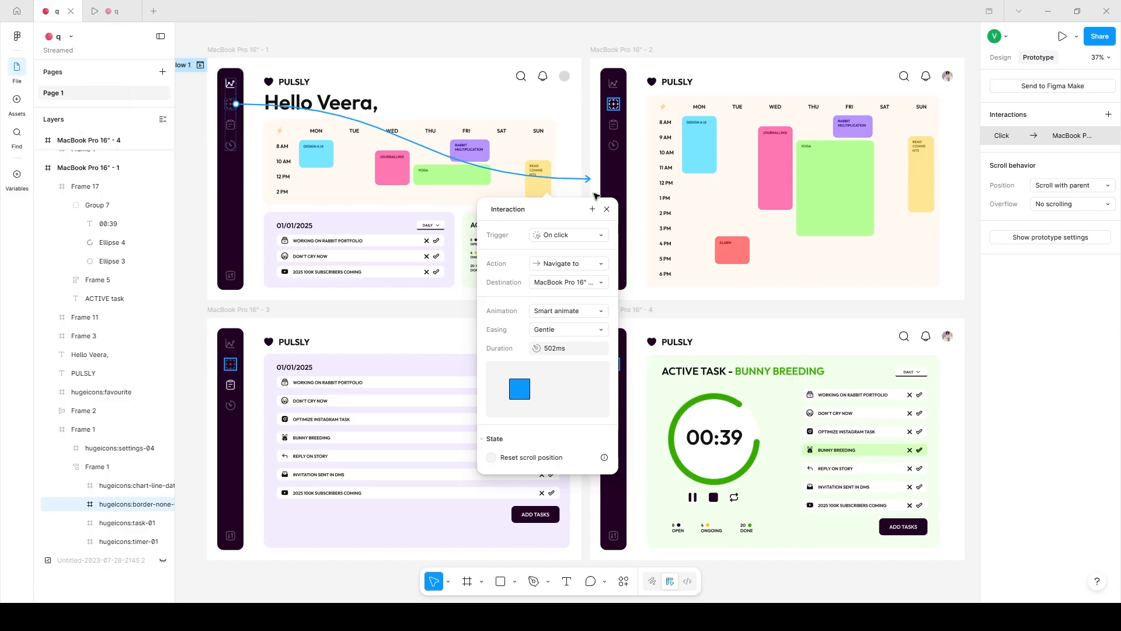
left_click(606, 209)
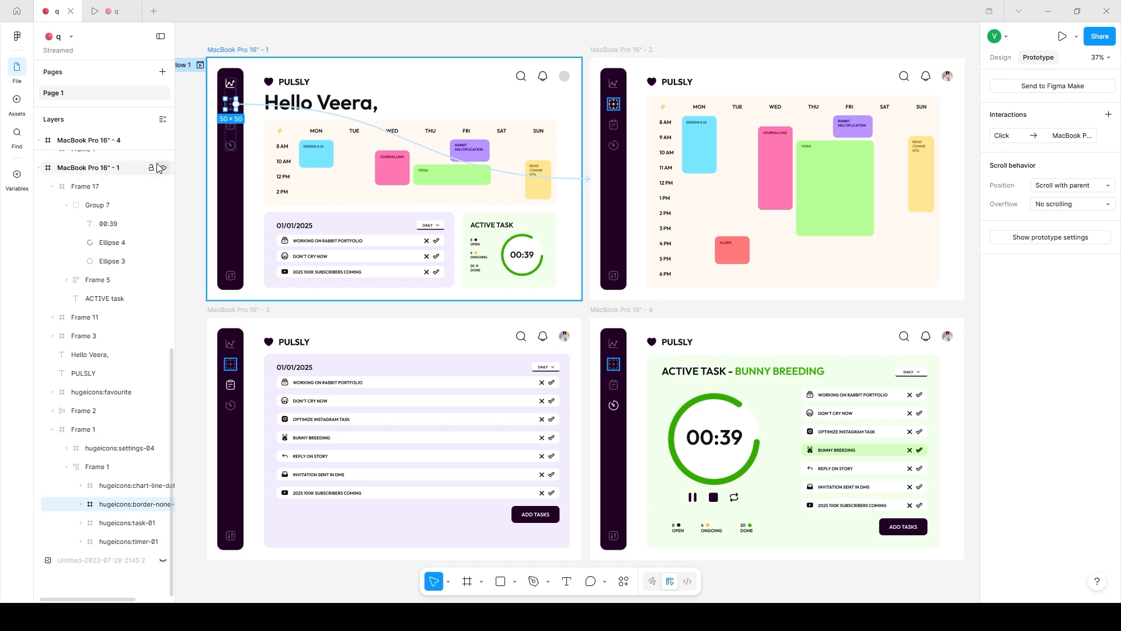
left_click(615, 106)
left_click_drag(619, 105, 363, 278)
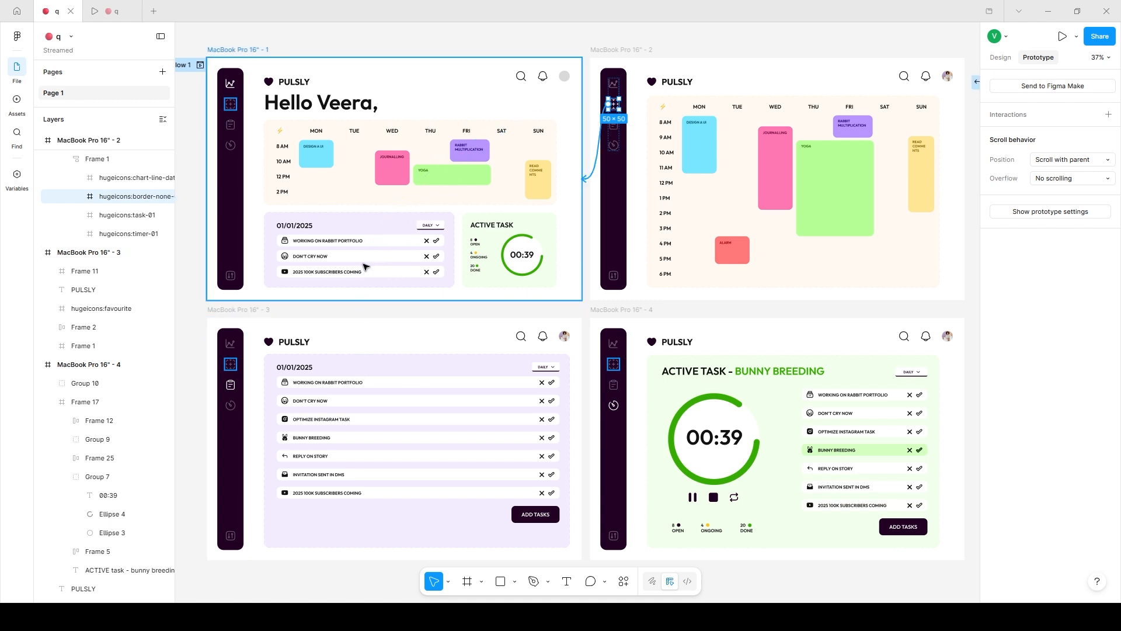
left_click_drag(282, 116, 399, 362)
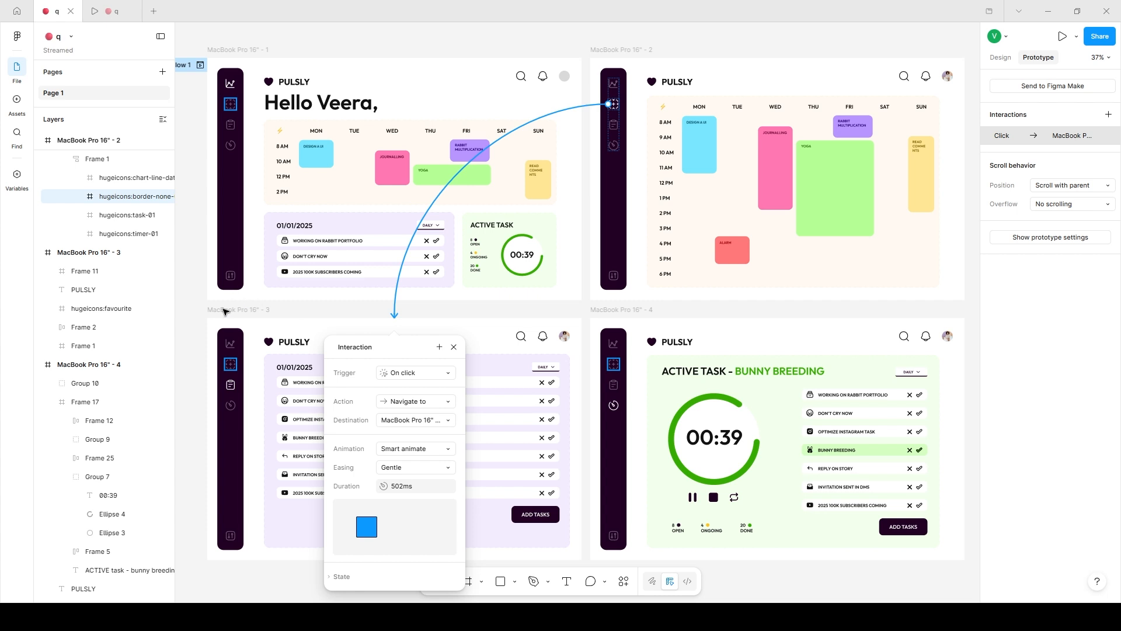
Link the calendar icon in the MacBook Pro 16" - 3 sidebar to the MacBook Pro 16" - 4 frame.
left_click(231, 367)
left_click(232, 365)
left_click_drag(236, 364, 620, 432)
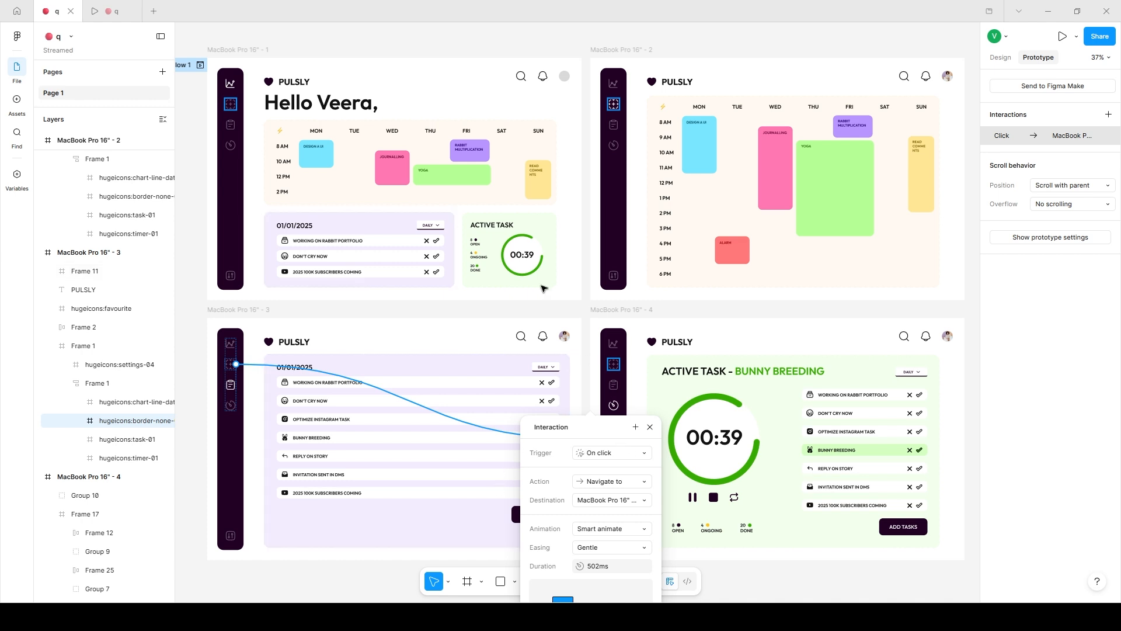
Show the prototype settings and check the laptop device frame and background in the prototype preview.
left_click(1052, 185)
left_click(1051, 185)
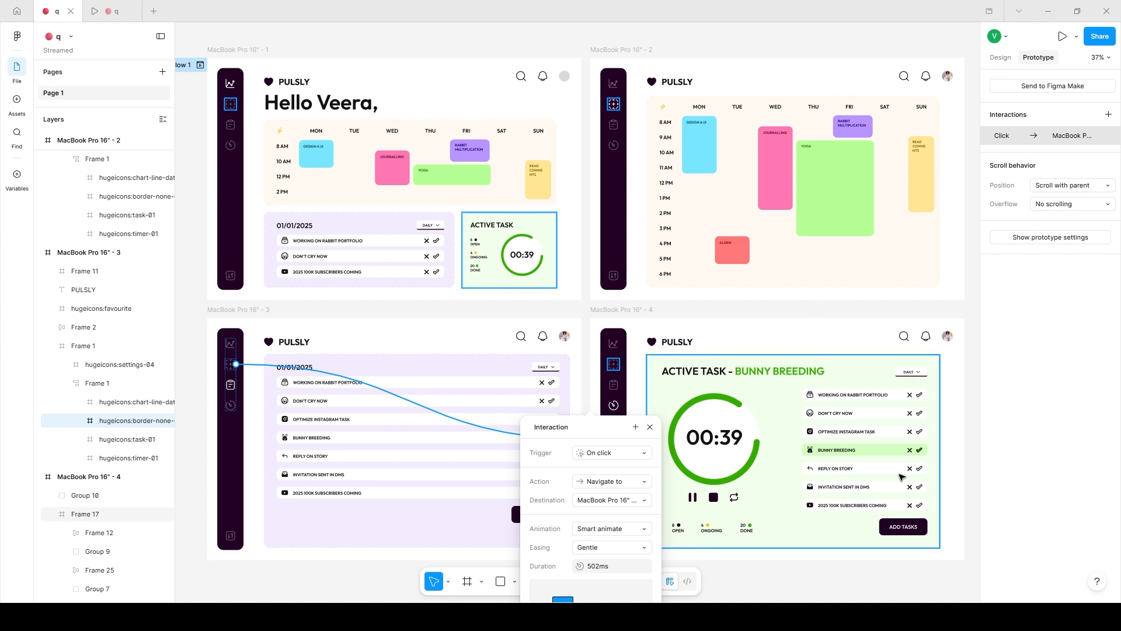
left_click(1043, 238)
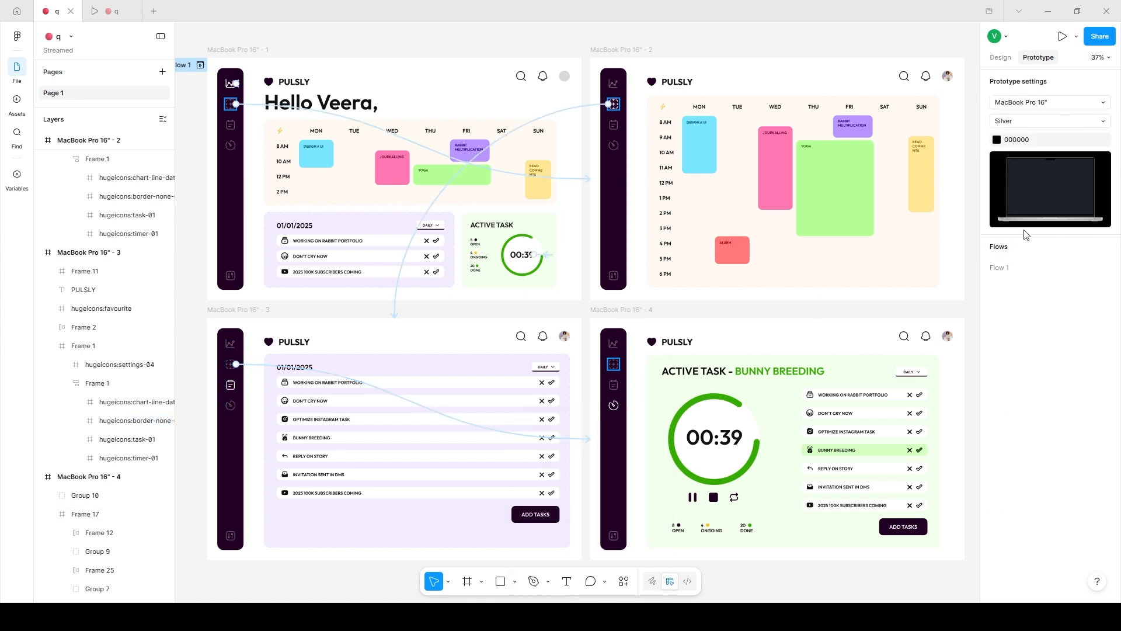
left_click(111, 11)
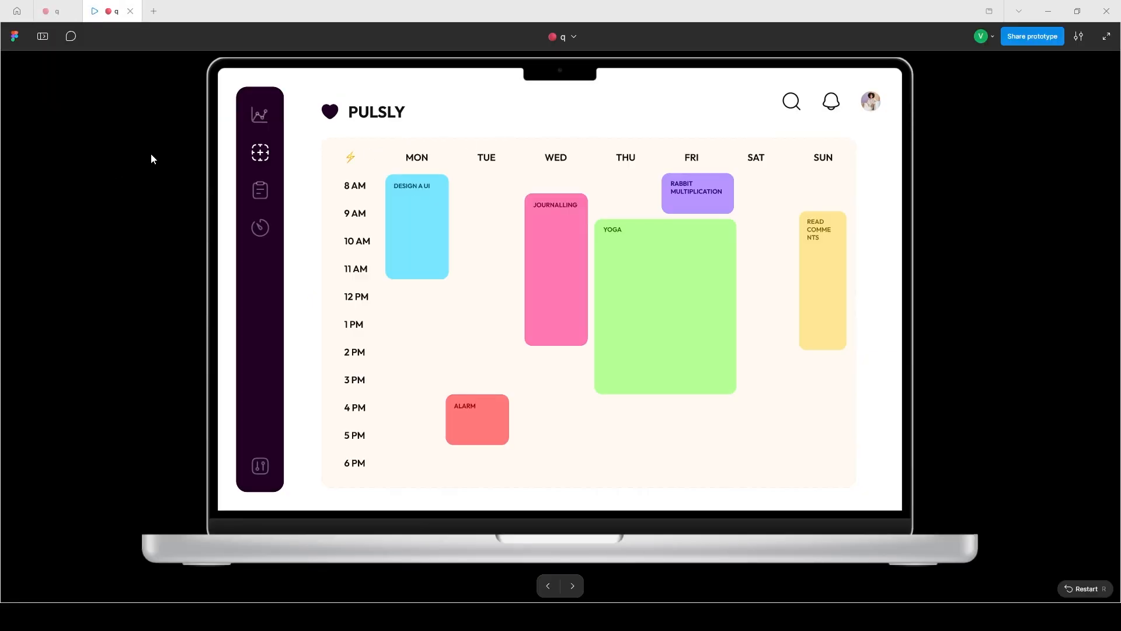
left_click(56, 11)
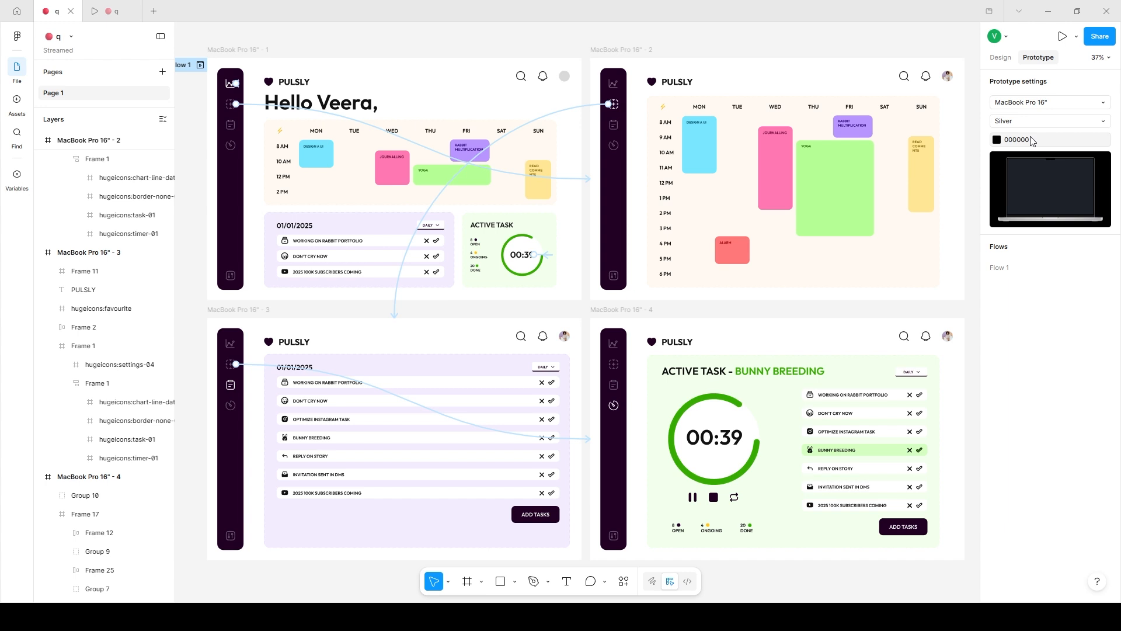
Set the prototype background colour to green 36AB00 and check it in the prototype preview.
left_click(996, 140)
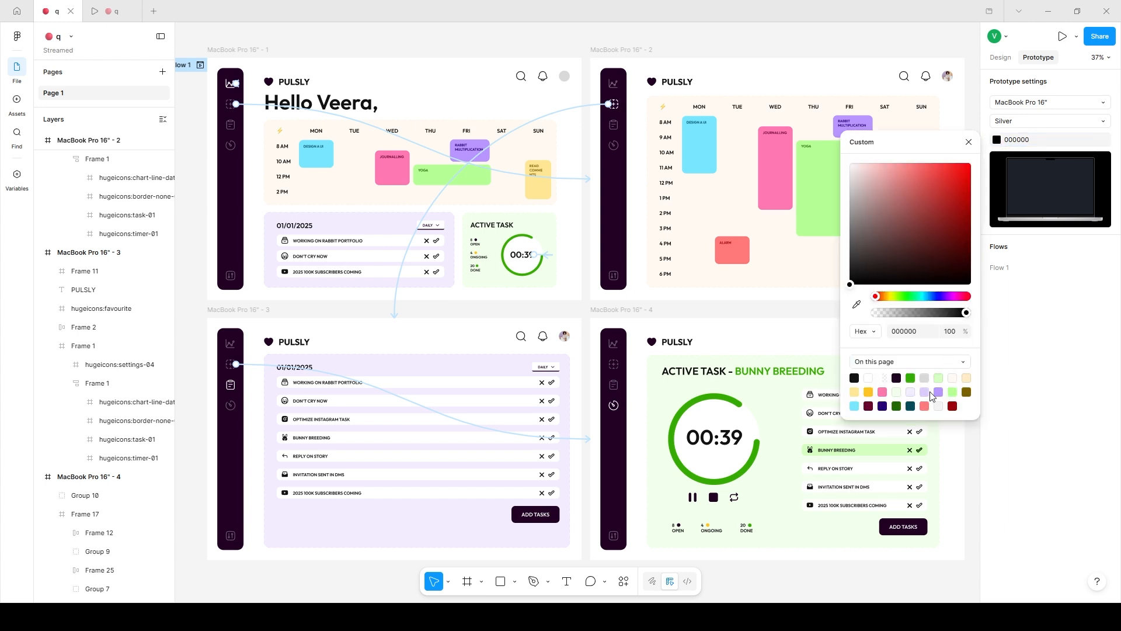
left_click(910, 378)
left_click(109, 17)
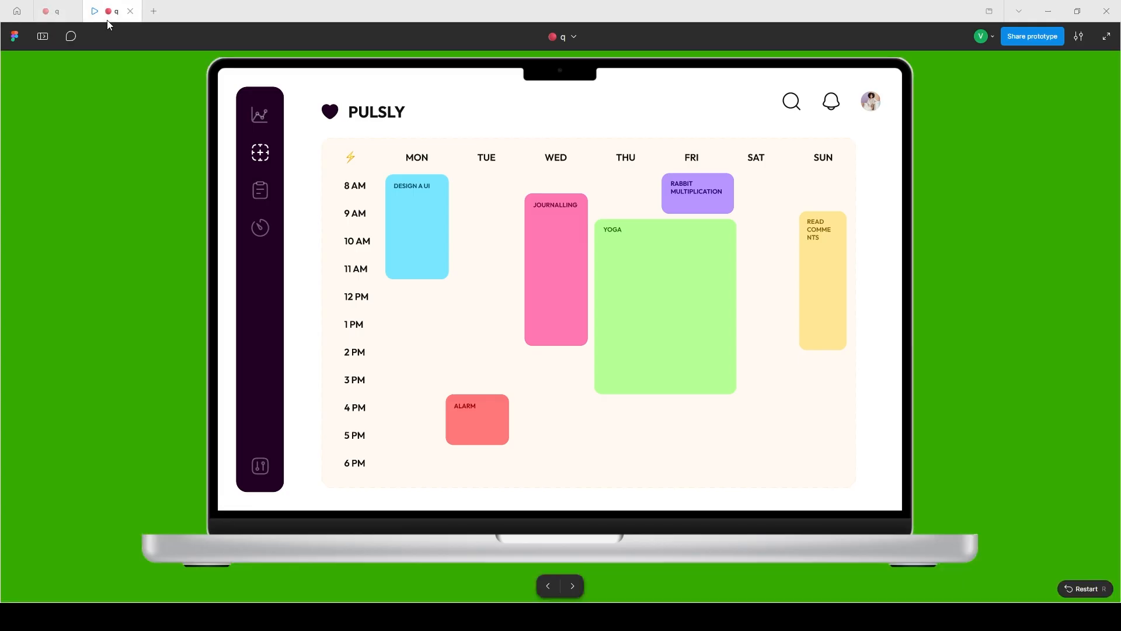
left_click(56, 11)
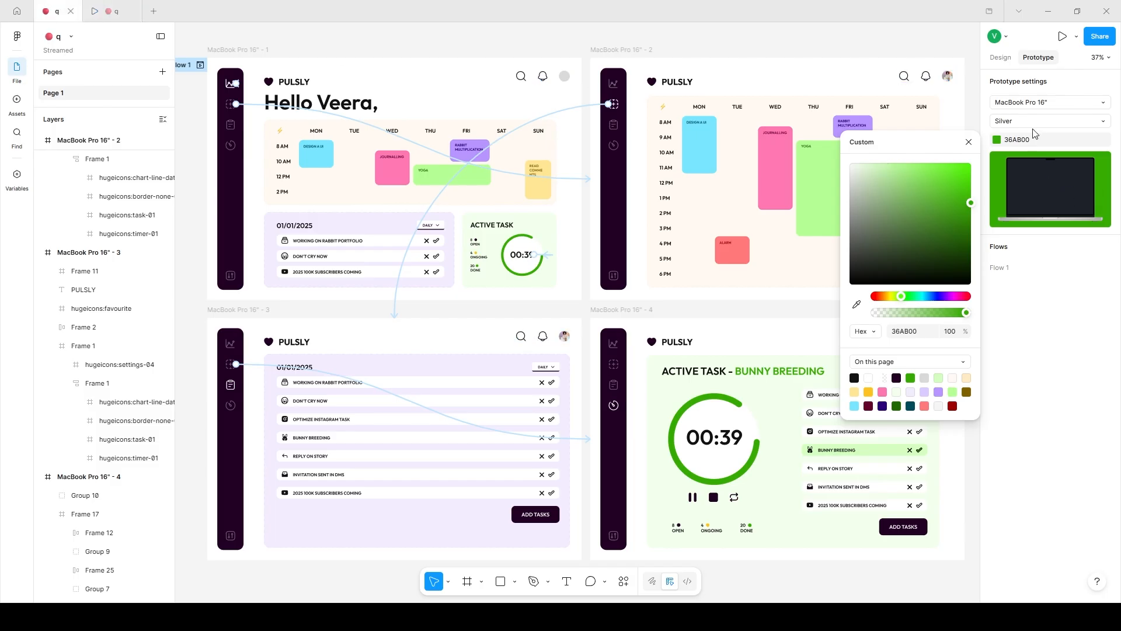
left_click(1035, 93)
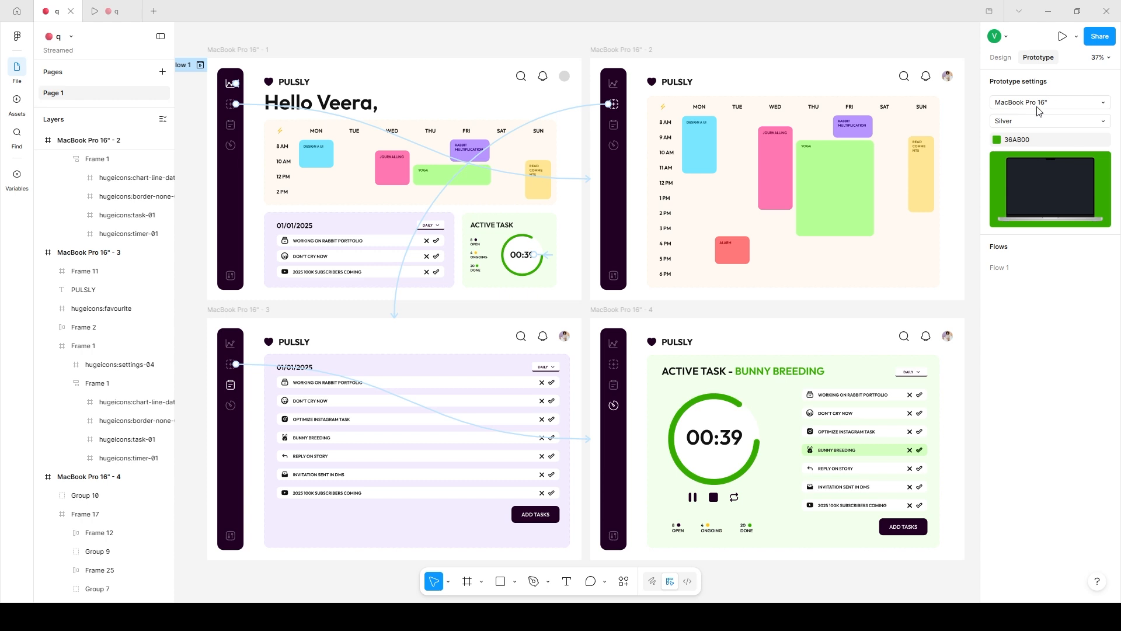
Switch the prototype device to TV and look over the calendar screen in the prototype preview.
left_click(1033, 104)
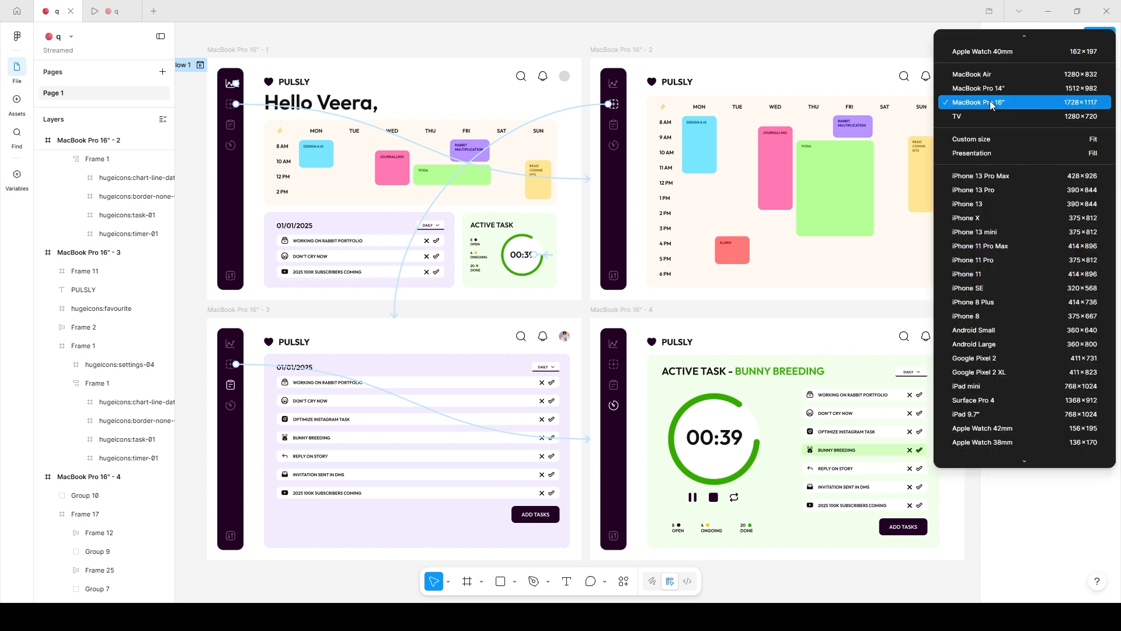
left_click(993, 116)
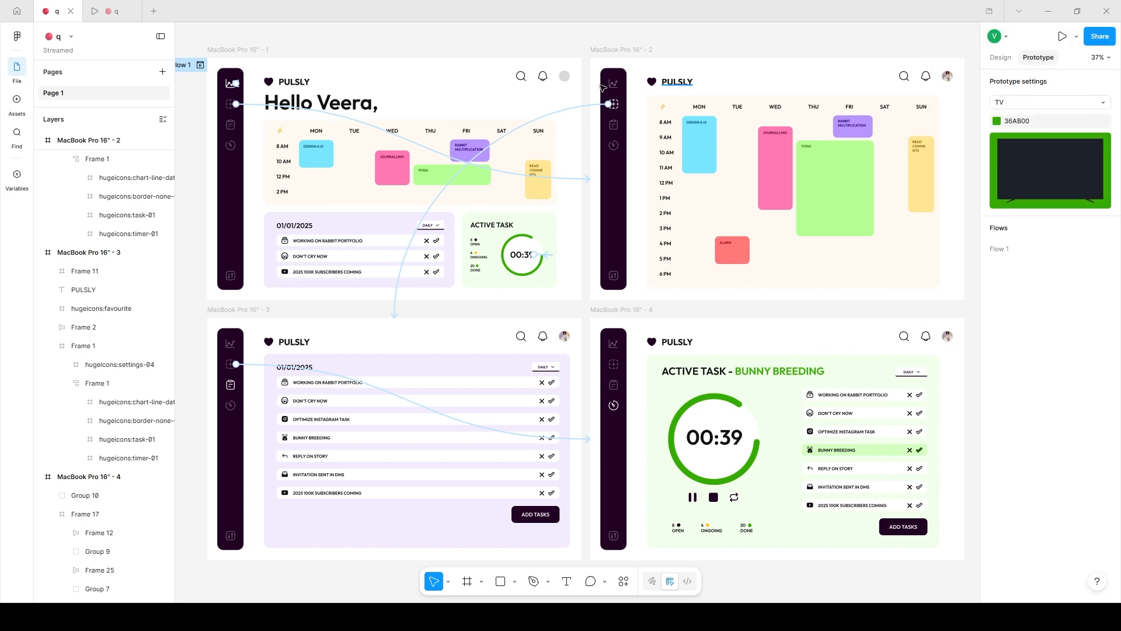
left_click(120, 11)
left_click_drag(423, 192, 167, 413)
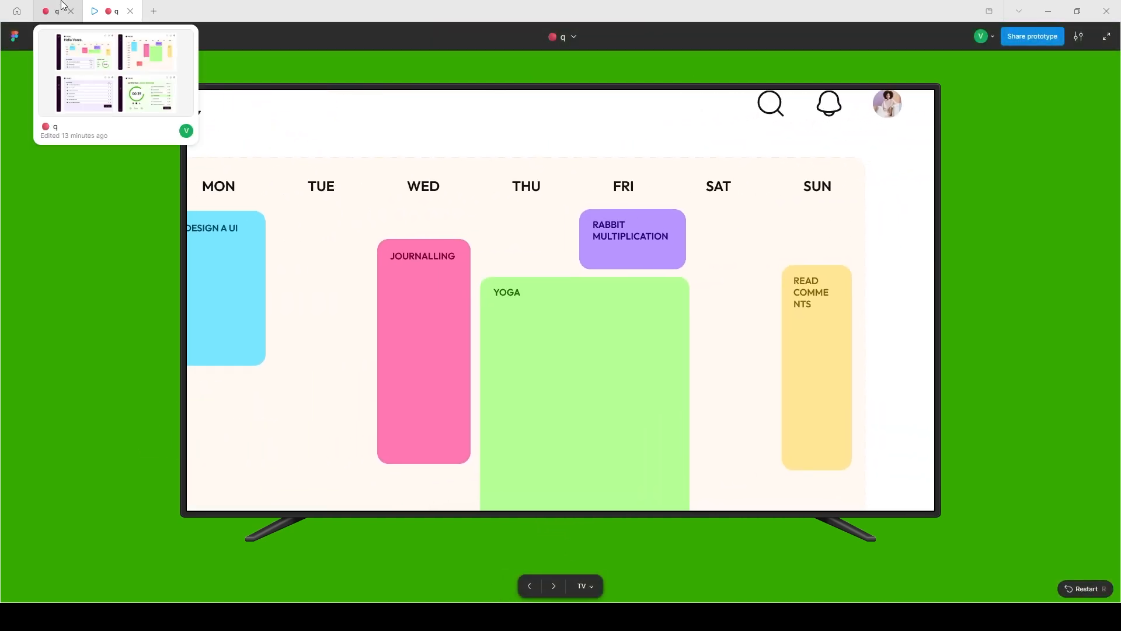
left_click(57, 11)
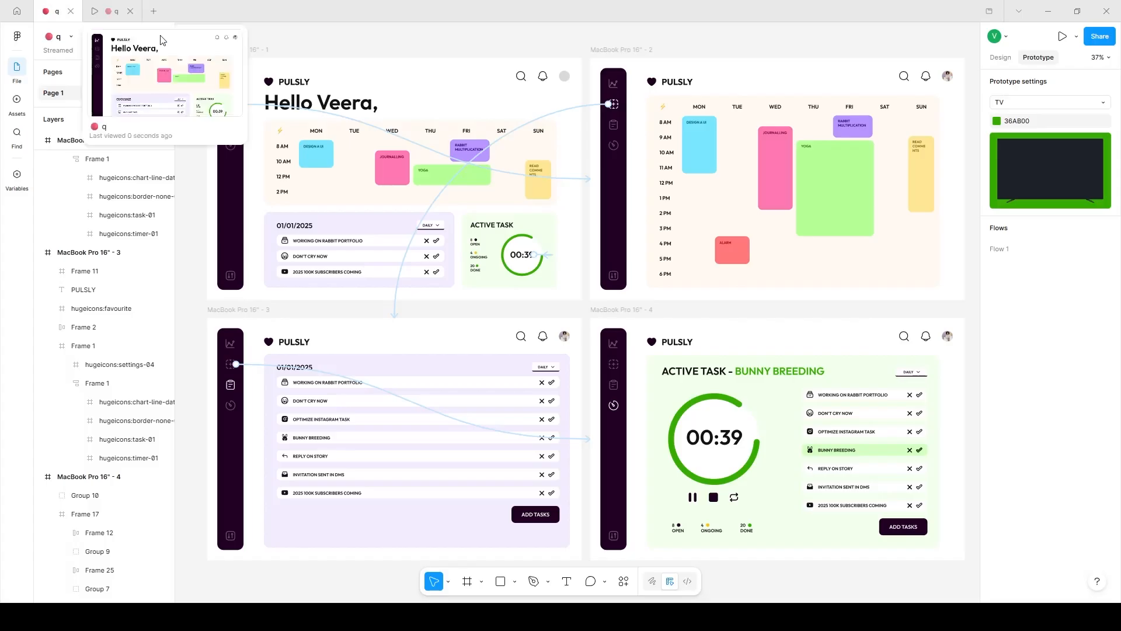
Add a 1280 × 720 TV preset frame in the empty area below the MacBook Pro frames.
left_click(466, 581)
scroll(783, 395, "down", 5)
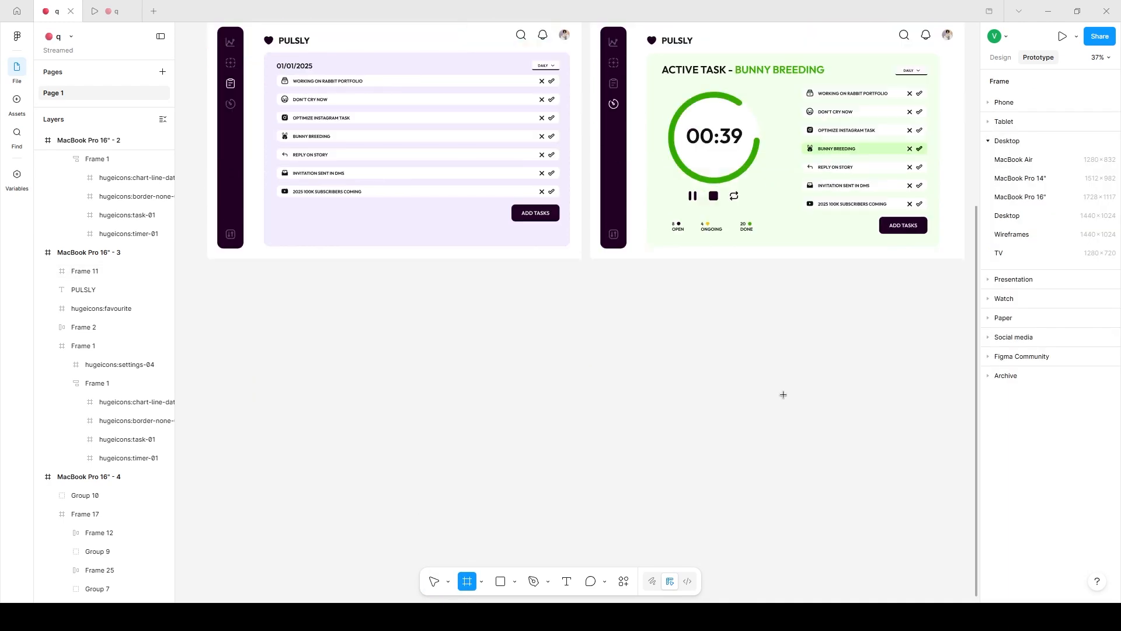
left_click(1009, 253)
left_click_drag(838, 305, 456, 432)
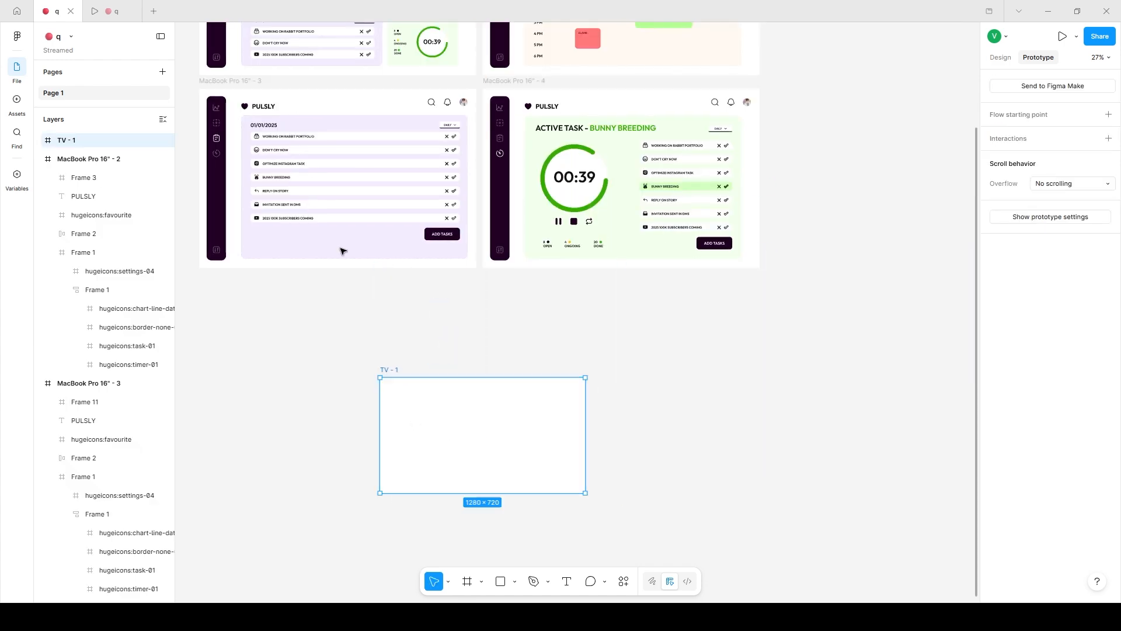
Step through the task list and active task screens in the TV device preview.
left_click(111, 11)
left_click(554, 591)
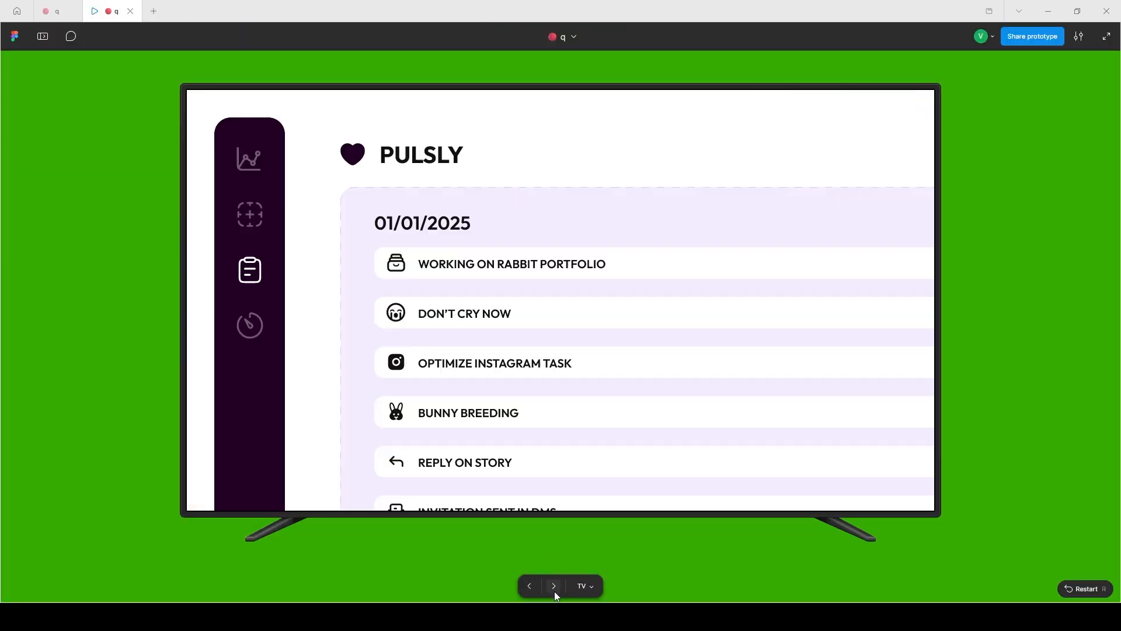
left_click(555, 591)
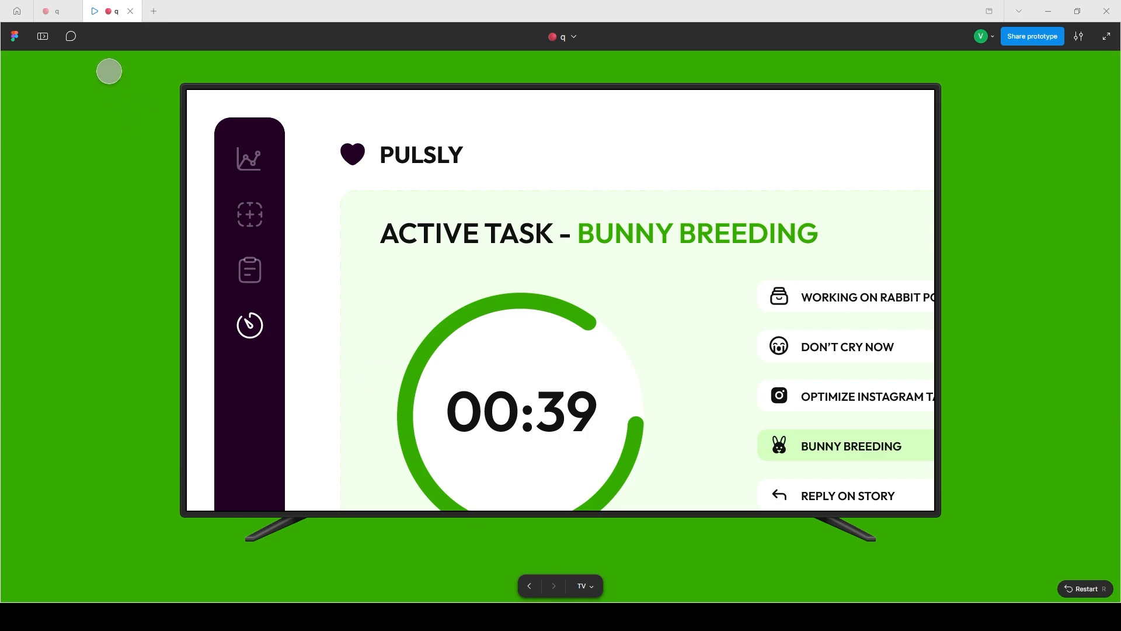
Present the blank TV frame and compare its fit in the TV device with its frame dimensions.
left_click(59, 12)
left_click(1063, 37)
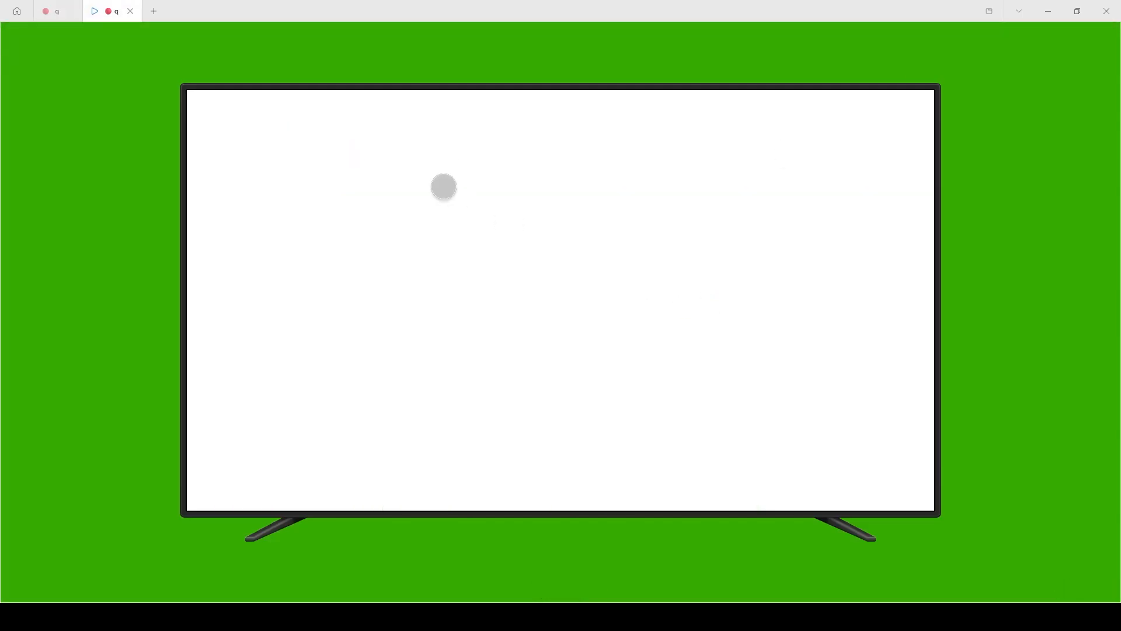
left_click(55, 12)
left_click(999, 57)
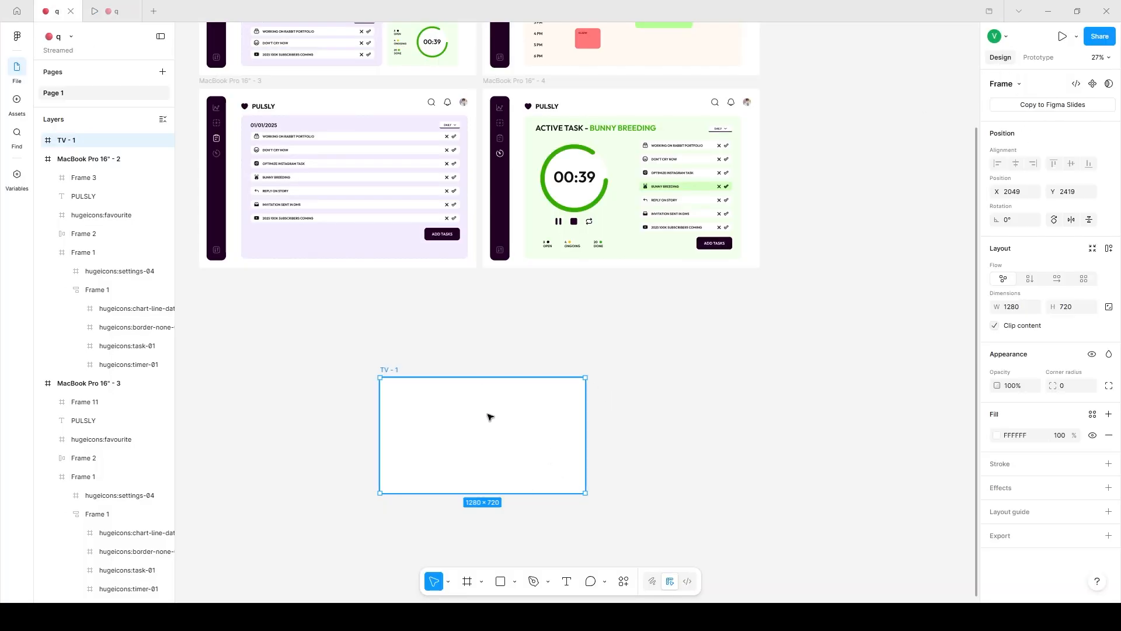
left_click(111, 11)
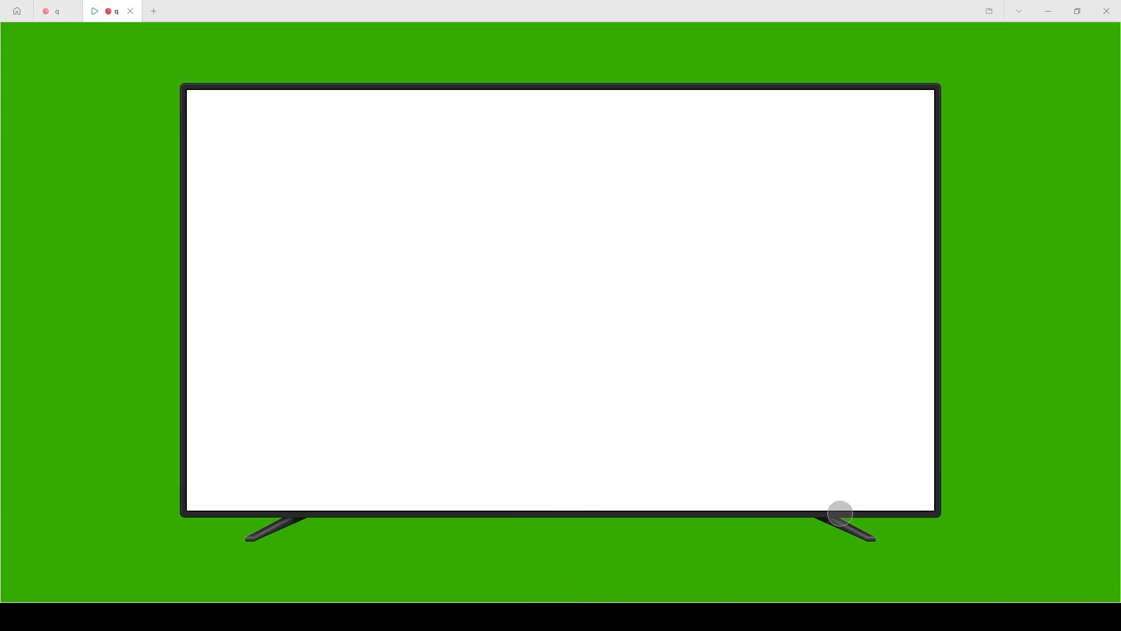
left_click(55, 11)
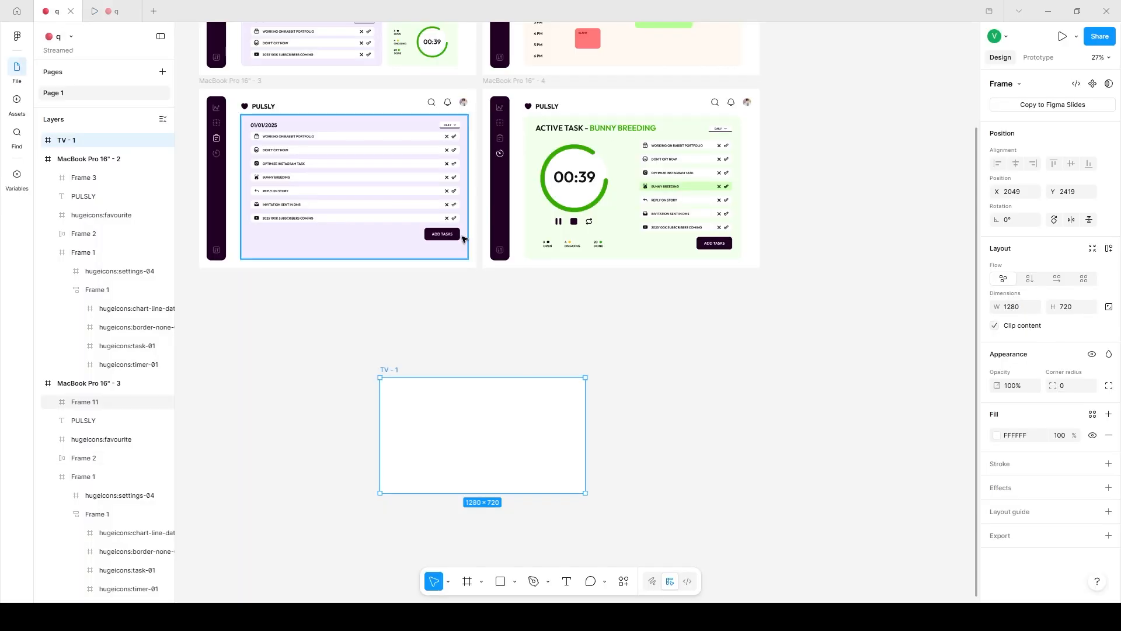
Link the whole MacBook Pro 16" - 2 frame to the MacBook Pro 16" - 3 frame as a prototype connection.
scroll(475, 250, "up", 5)
key("shift+1")
left_click(1037, 58)
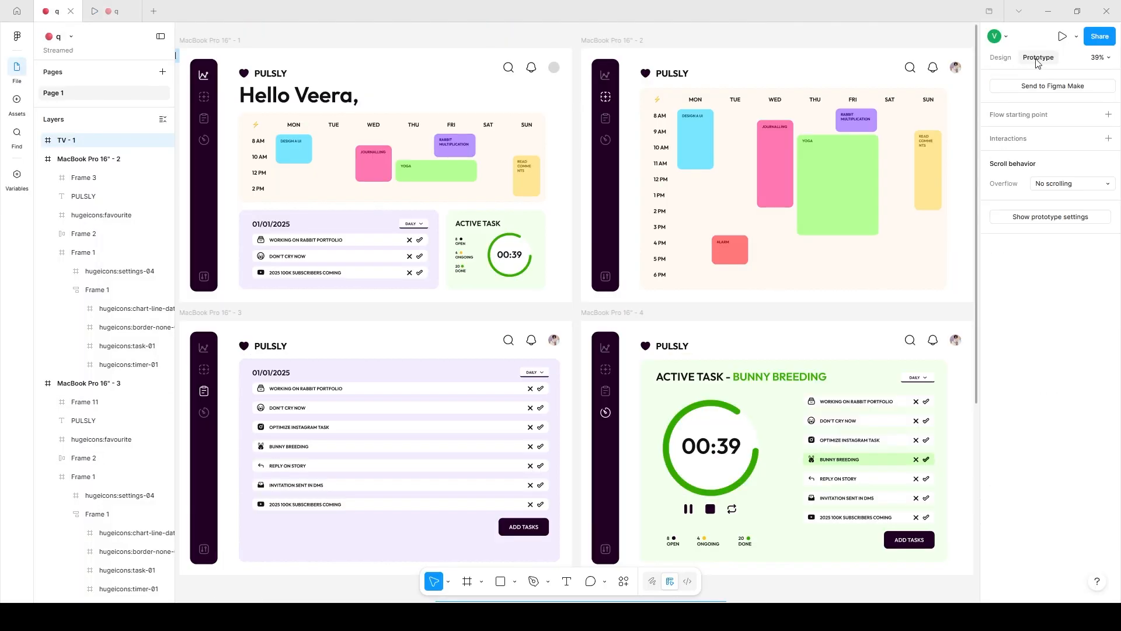
left_click(609, 40)
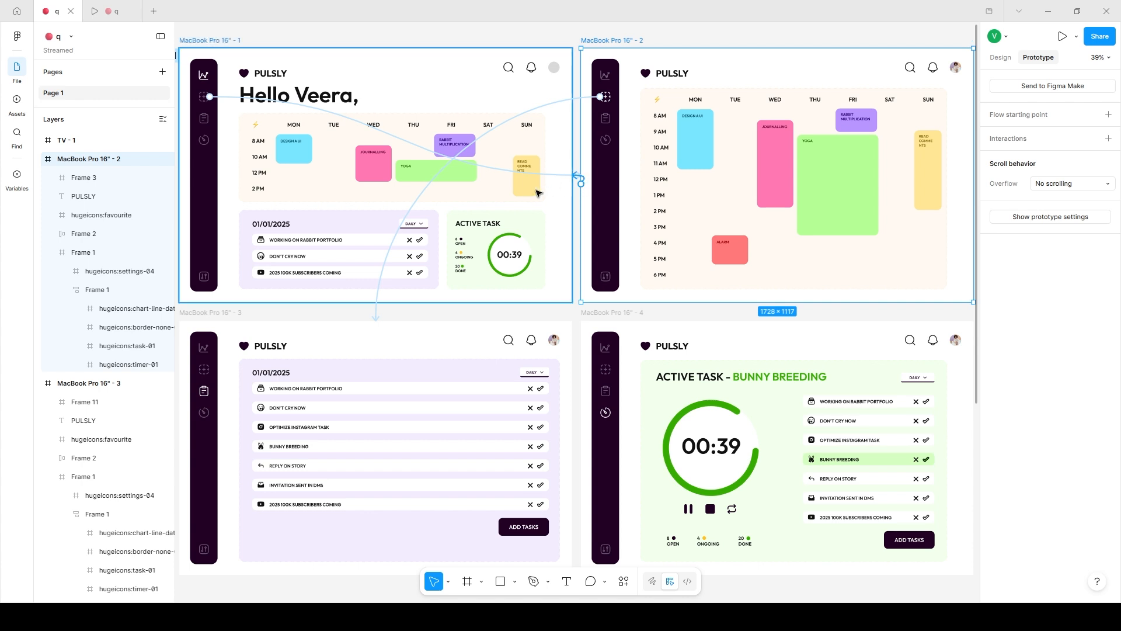
left_click_drag(470, 271, 501, 214)
left_click_drag(430, 311, 416, 349)
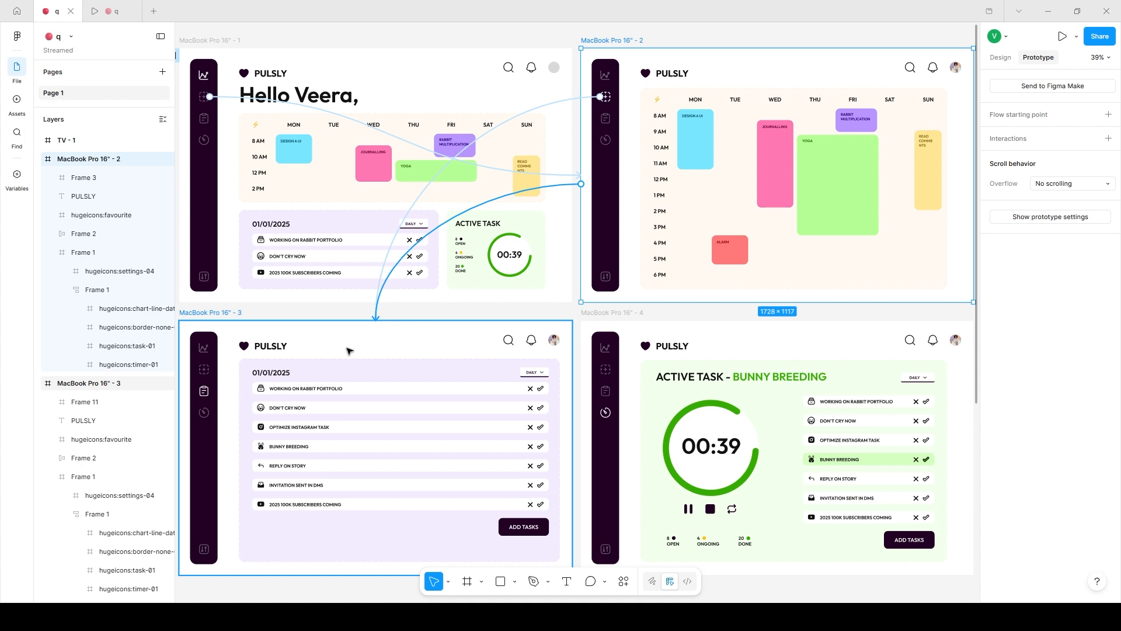
left_click_drag(348, 351, 348, 351)
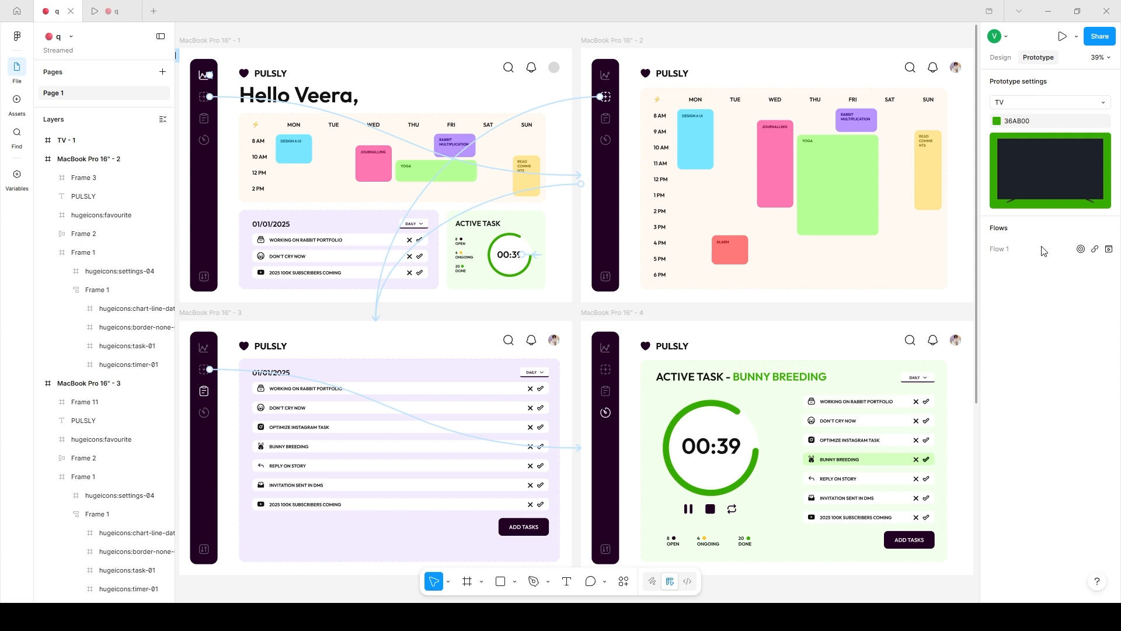
Locate the starting frame of Flow 1 and copy the flow's link from the prototype settings.
left_click(1080, 249)
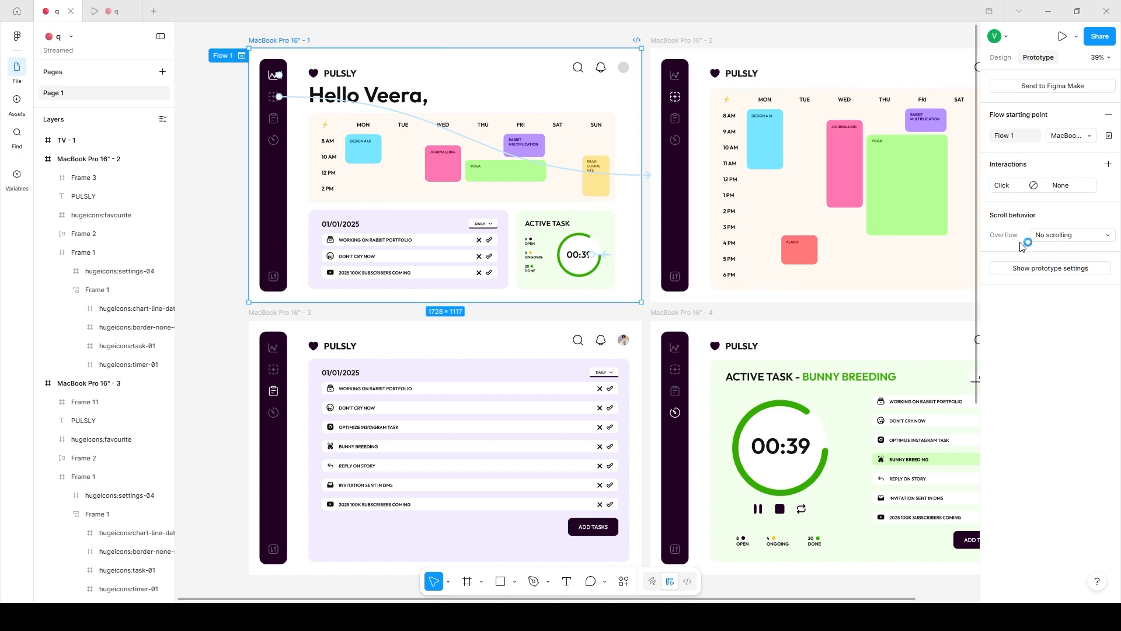
left_click(1024, 268)
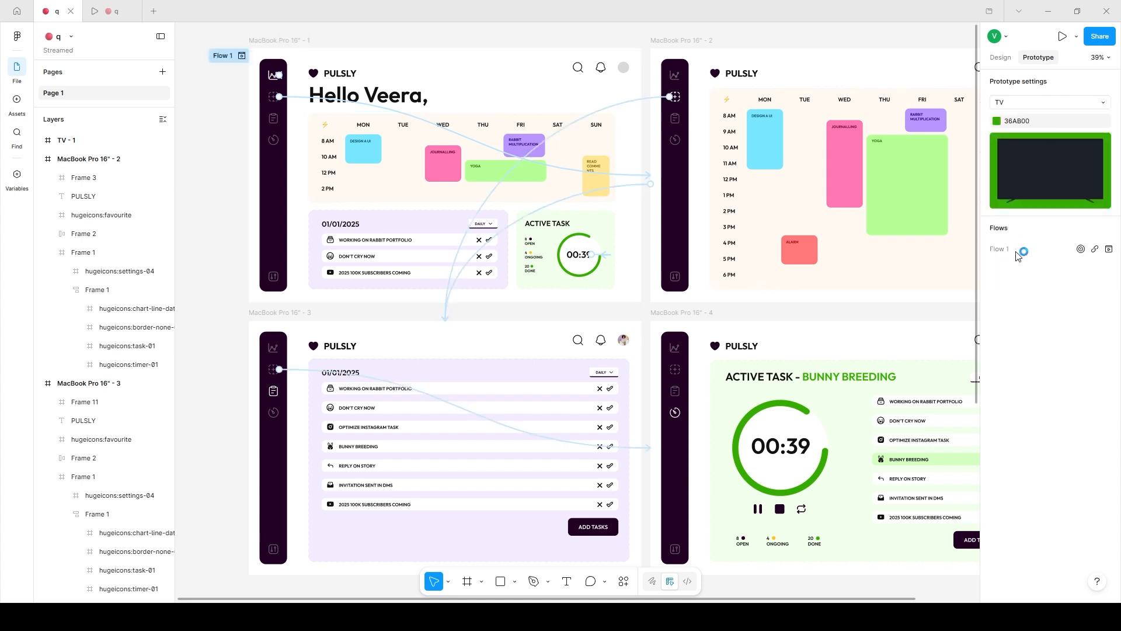
left_click(1095, 250)
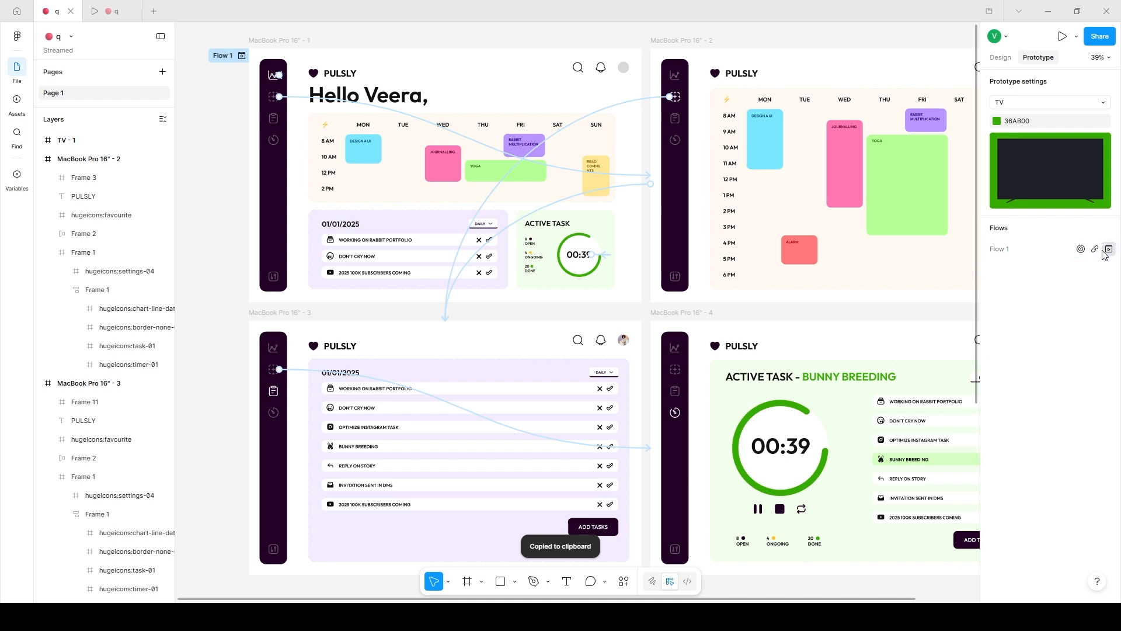
Open the inline preview of Flow 1 and move its window toward the middle of the canvas.
left_click(1109, 249)
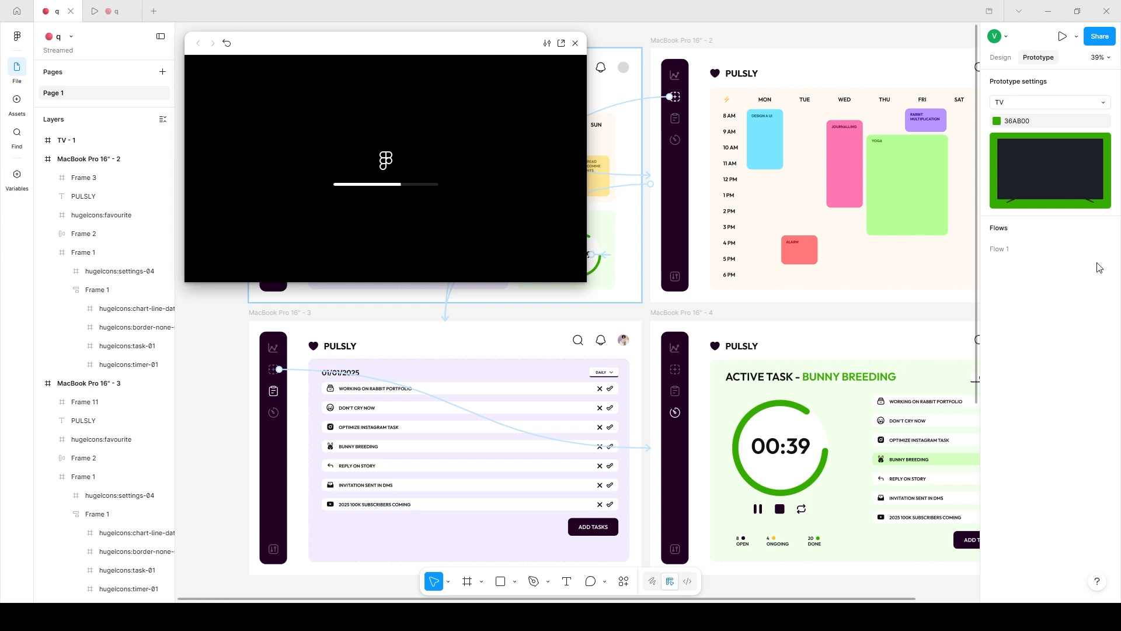
left_click_drag(370, 41, 582, 103)
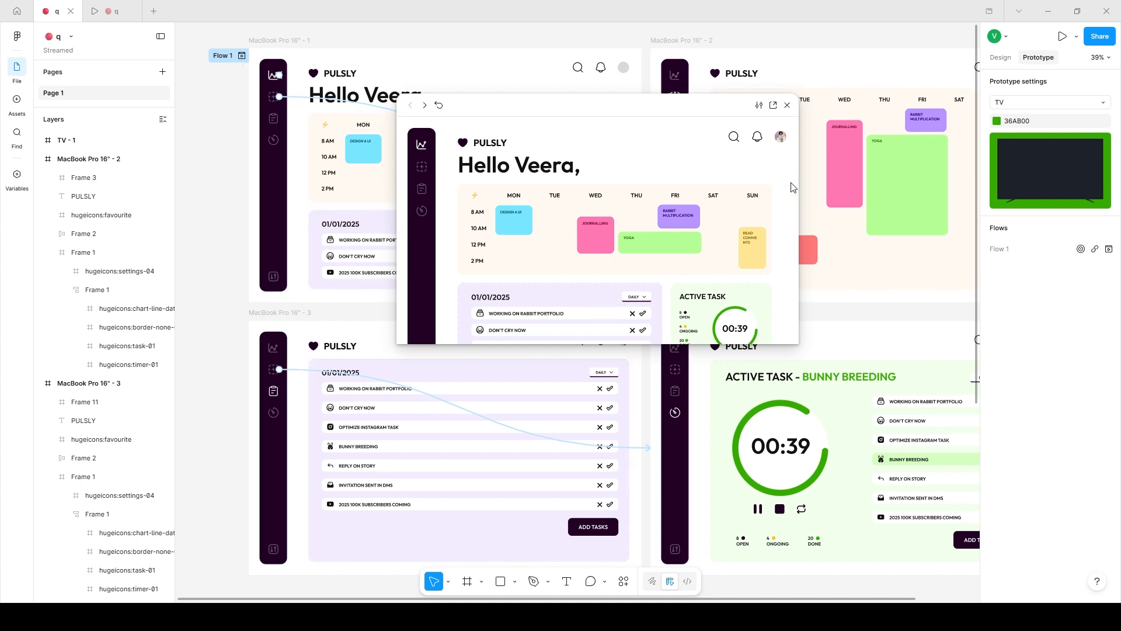
Set the prototype device to MacBook Pro 16", test the dashboard's calendar icon in the inline preview, and close it.
left_click(1046, 106)
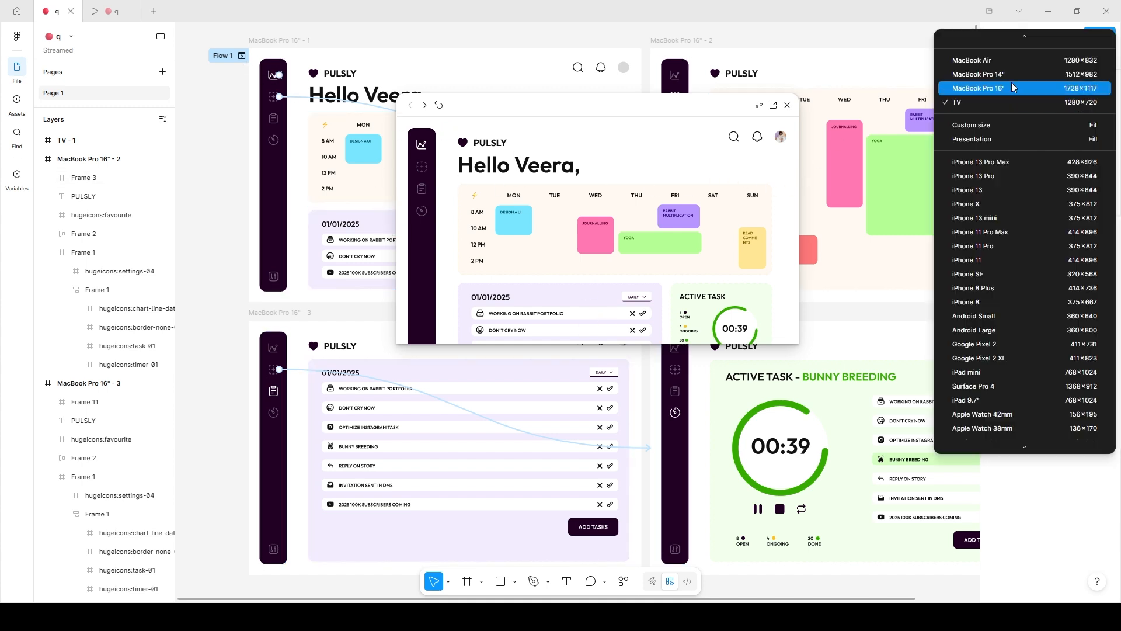
left_click(1012, 82)
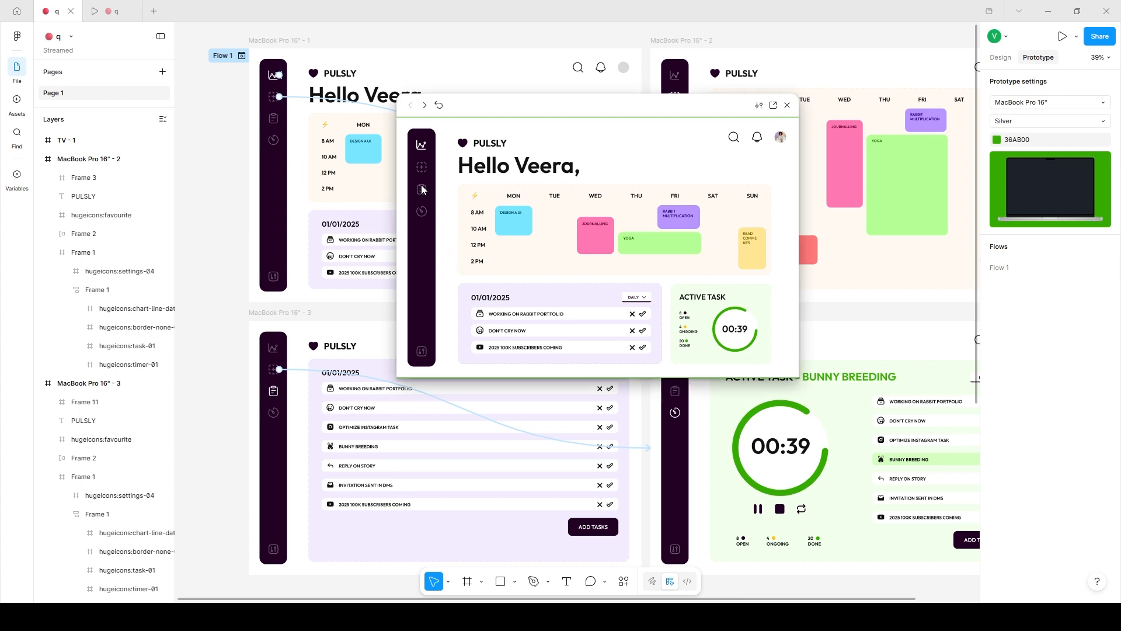
left_click(422, 167)
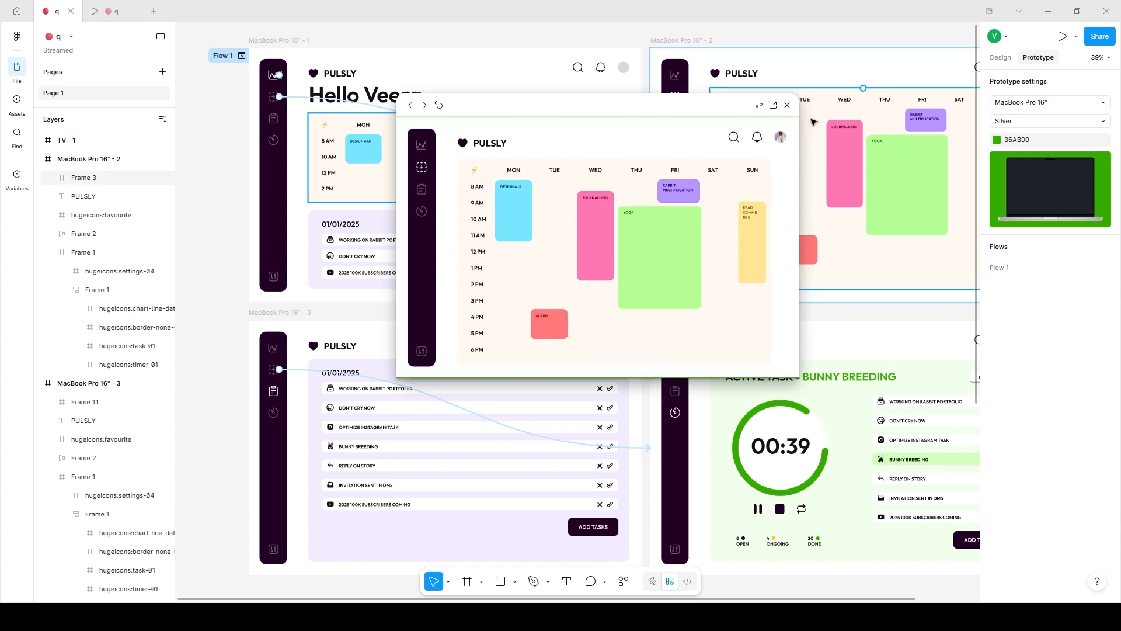
key("Escape")
Link the task icon in the MacBook Pro 16" - 1 sidebar to the MacBook Pro 16" - 2 frame.
left_click(273, 122)
left_click(272, 120)
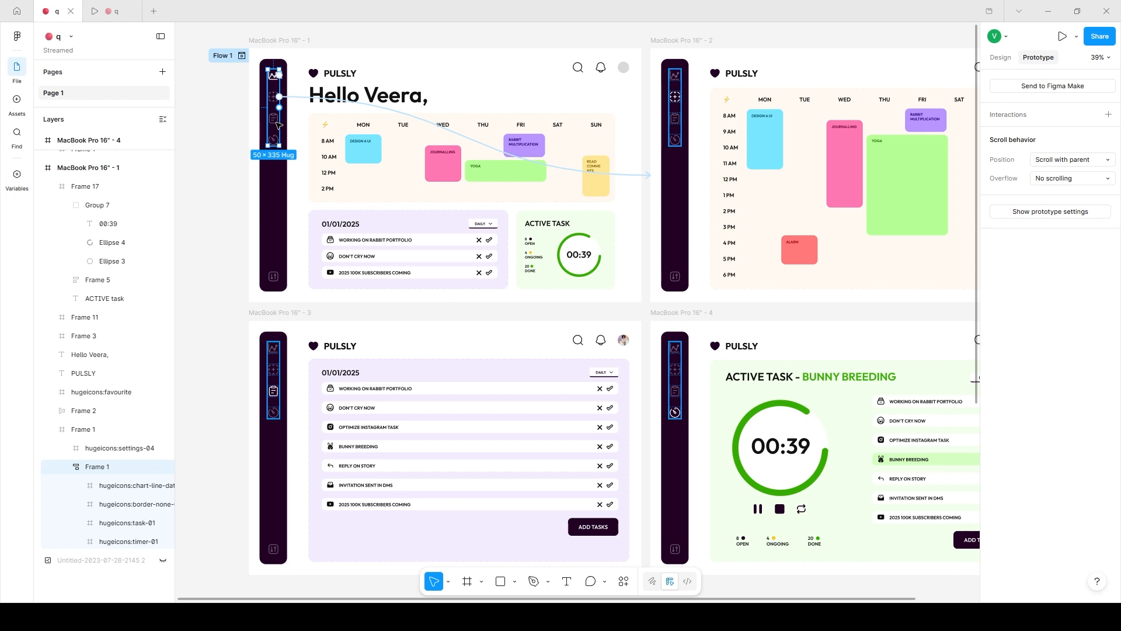
left_click_drag(279, 118, 357, 383)
Try linking the task icon in the MacBook Pro 16" - 2 sidebar to the MacBook Pro 16" - 3 frame.
left_click(676, 120)
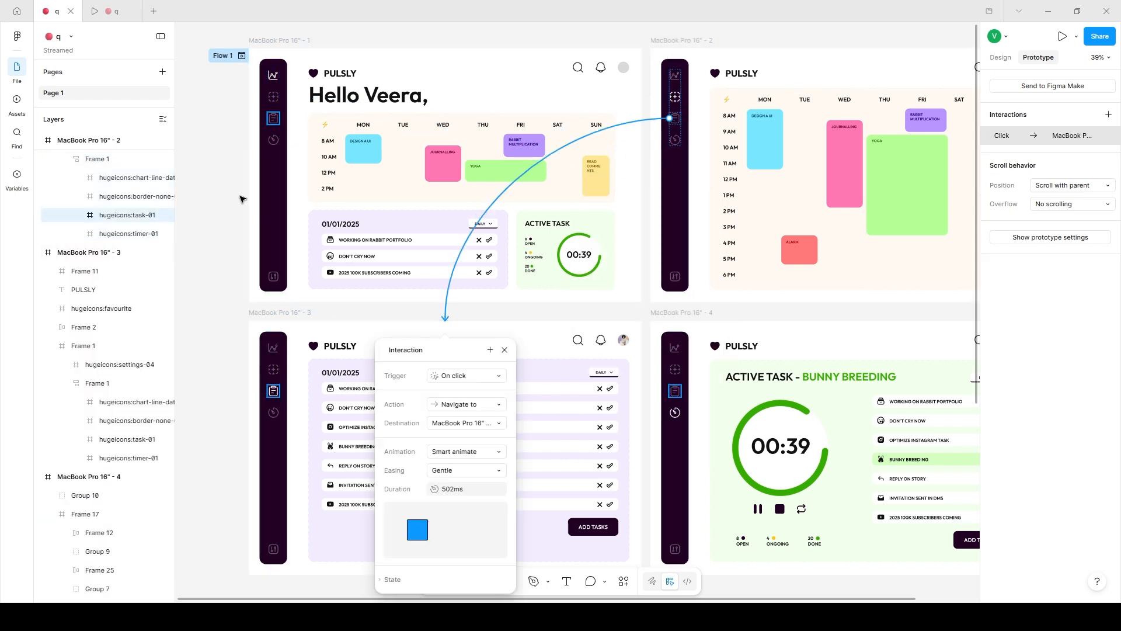
left_click(653, 265)
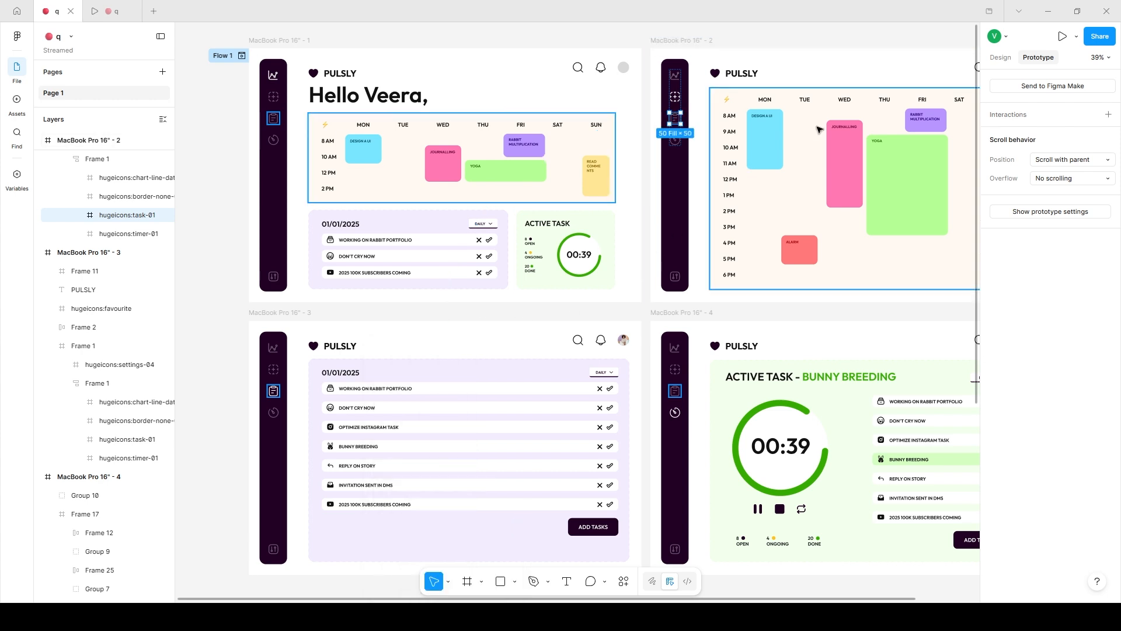
Link the task icons in the MacBook Pro 16" - 3 and MacBook Pro 16" - 4 sidebars to MacBook Pro 16" - 2 with Gentle Smart animate.
left_click(273, 391)
left_click_drag(279, 391, 750, 314)
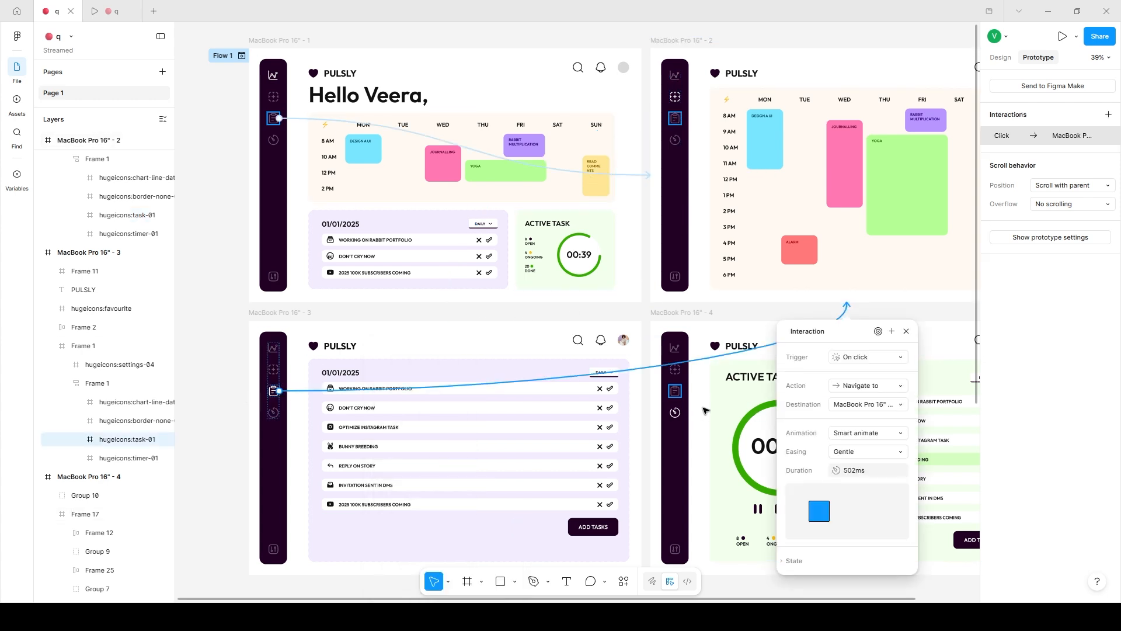
left_click(678, 390)
left_click_drag(681, 390, 795, 261)
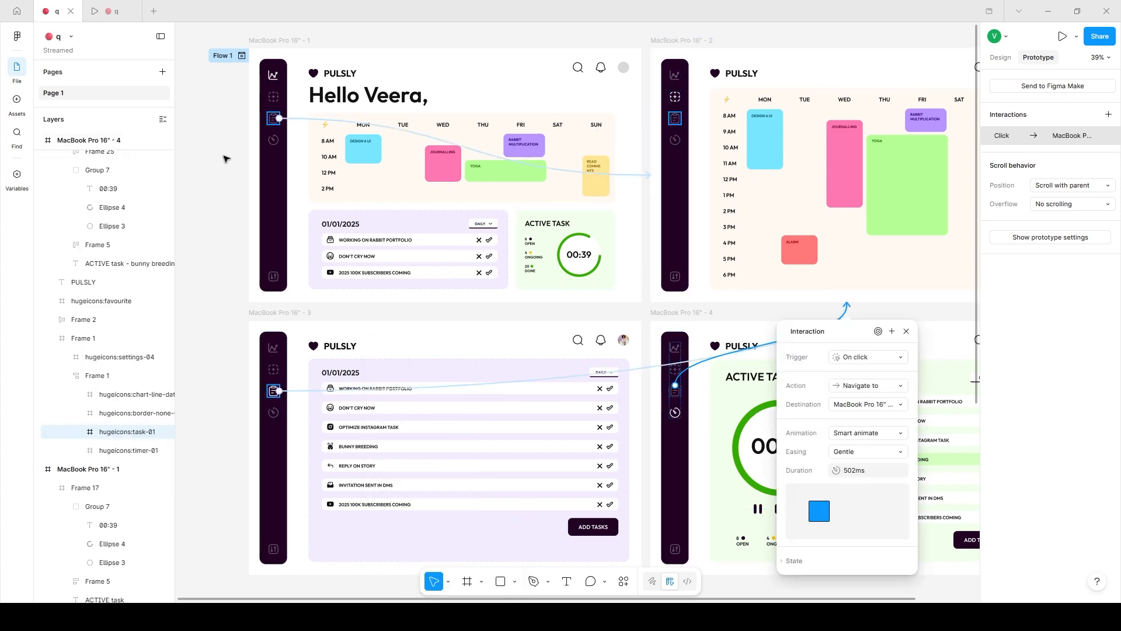
Link the timer icons in the MacBook Pro 16" - 1 and MacBook Pro 16" - 2 sidebars to the MacBook Pro 16" - 4 frame.
left_click(273, 140)
left_click_drag(279, 141, 713, 359)
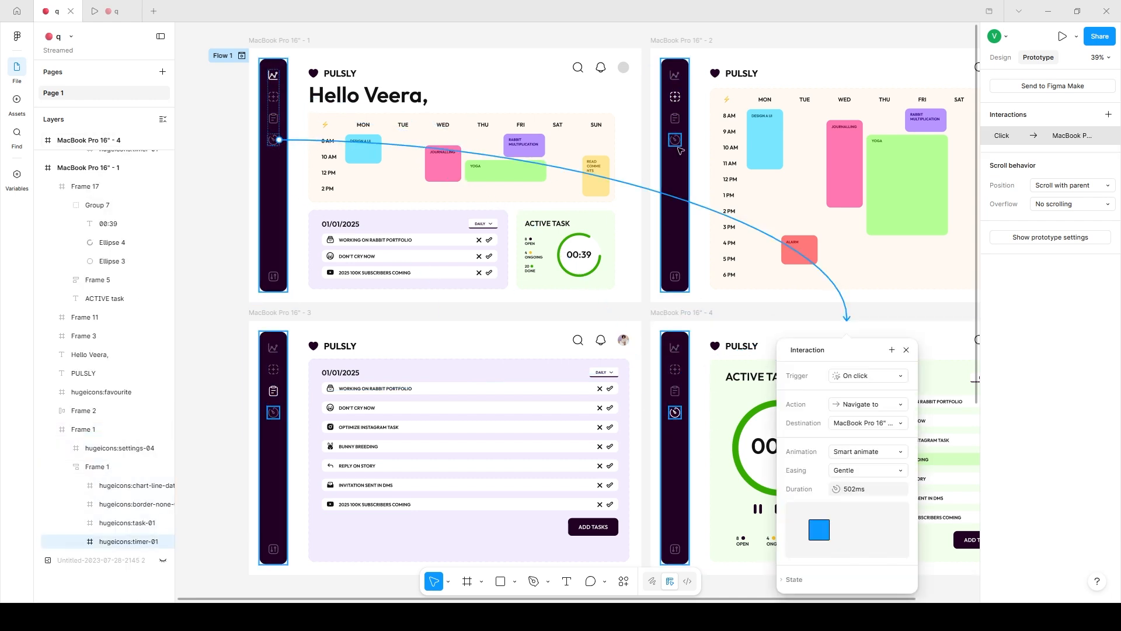
left_click(679, 151)
left_click(681, 146)
double_click(677, 142)
left_click_drag(676, 145, 695, 351)
Link the timer icon in the MacBook Pro 16" - 3 sidebar to the MacBook Pro 16" - 4 frame with Gentle Smart animate.
double_click(275, 414)
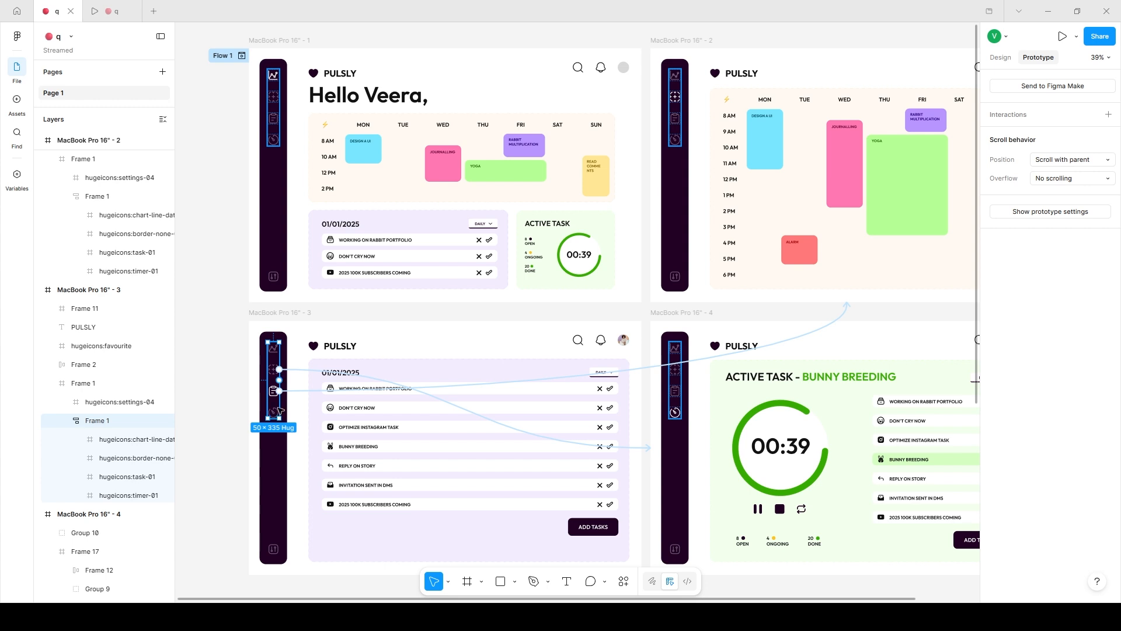
left_click(278, 411)
left_click_drag(469, 439, 695, 435)
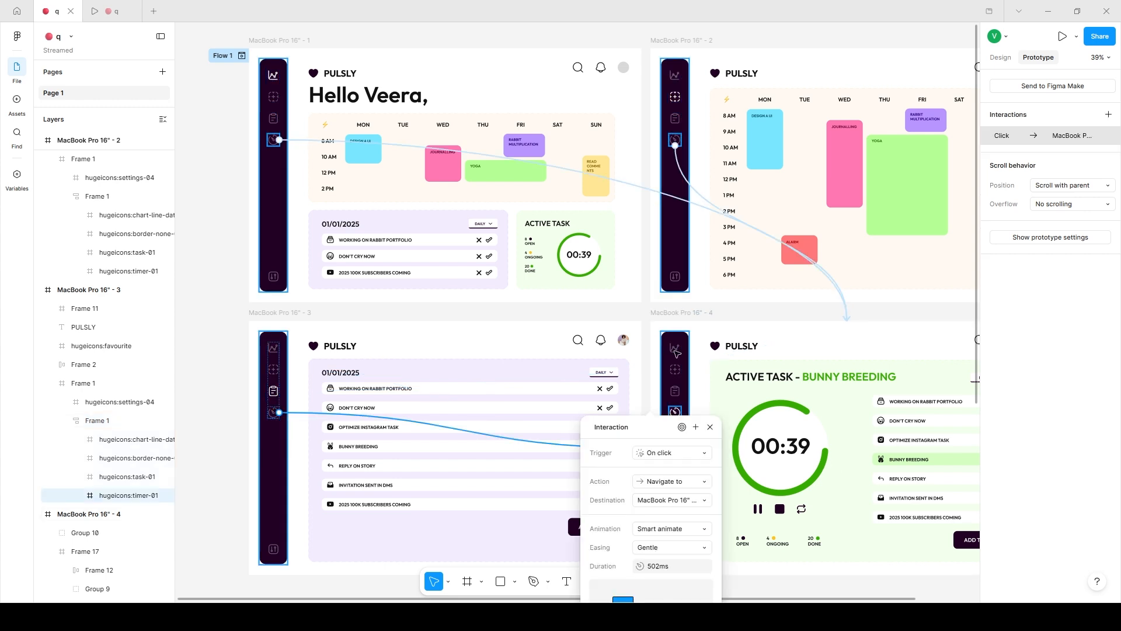
Link the chart icons in the MacBook Pro 16" - 4, - 2 and - 3 sidebars to MacBook Pro 16" - 1 with Gentle Smart animate.
double_click(676, 348)
double_click(676, 348)
left_click_drag(670, 347, 469, 231)
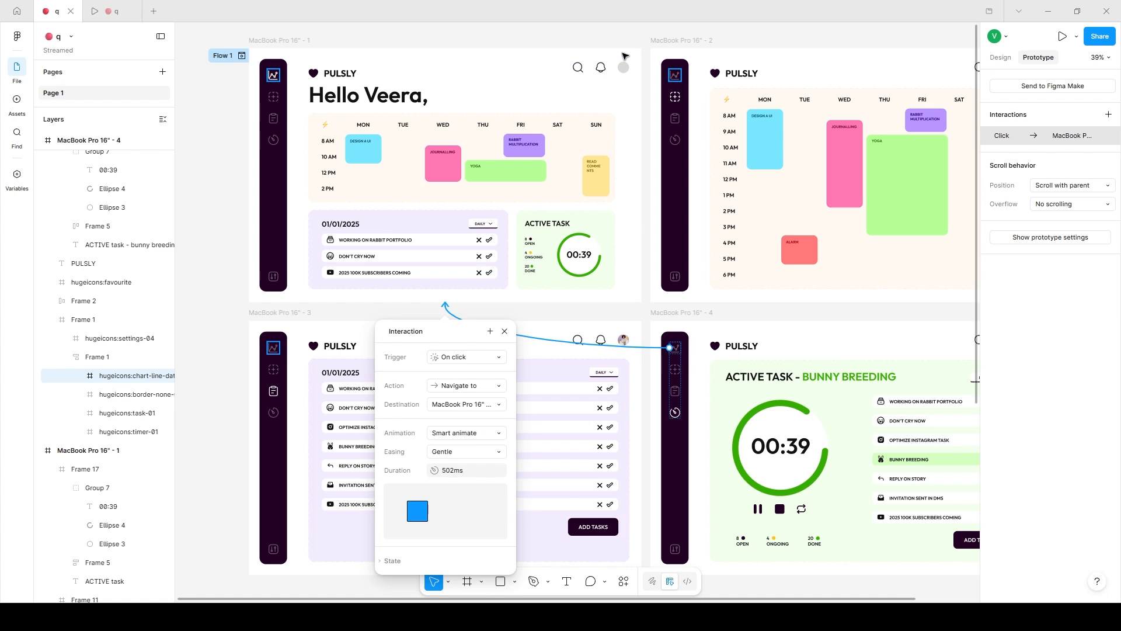
left_click(677, 77)
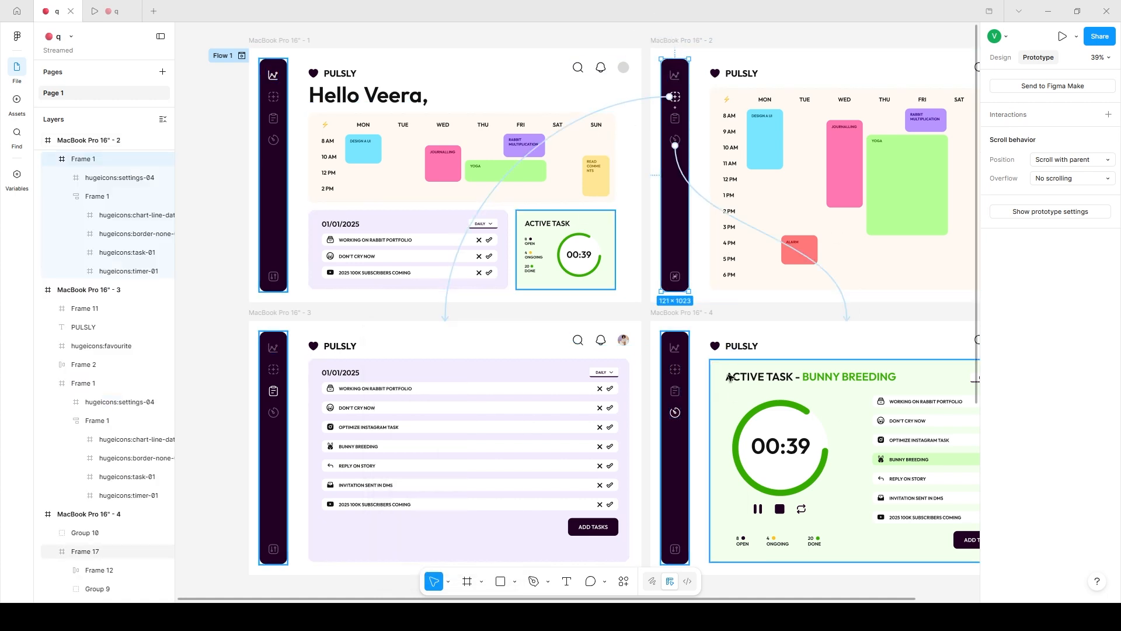
double_click(676, 80)
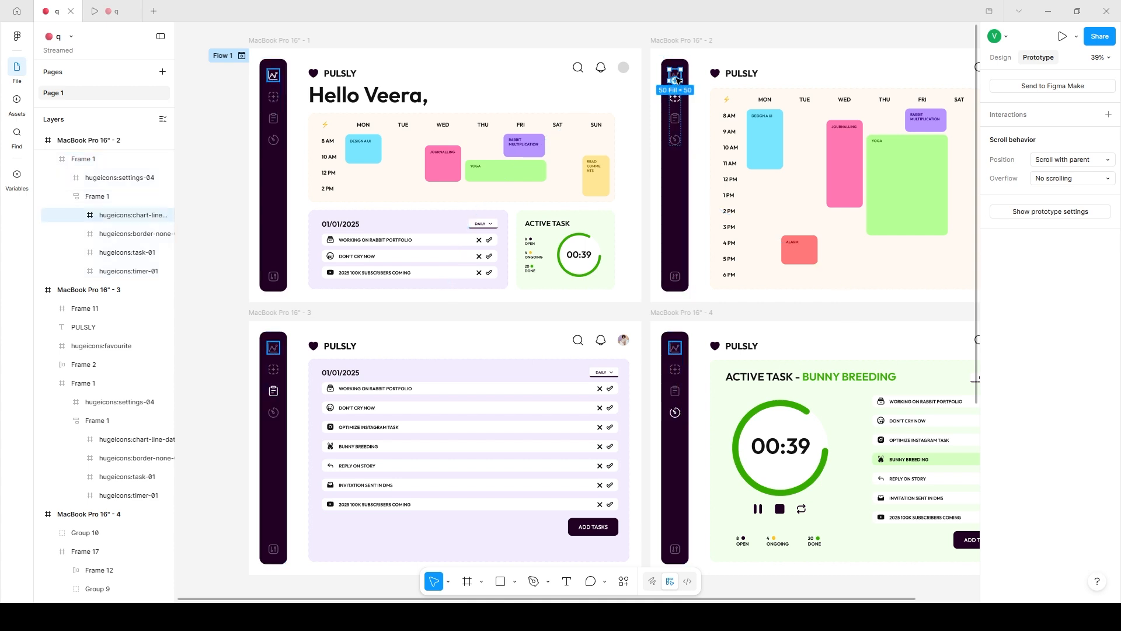
left_click_drag(676, 80, 549, 137)
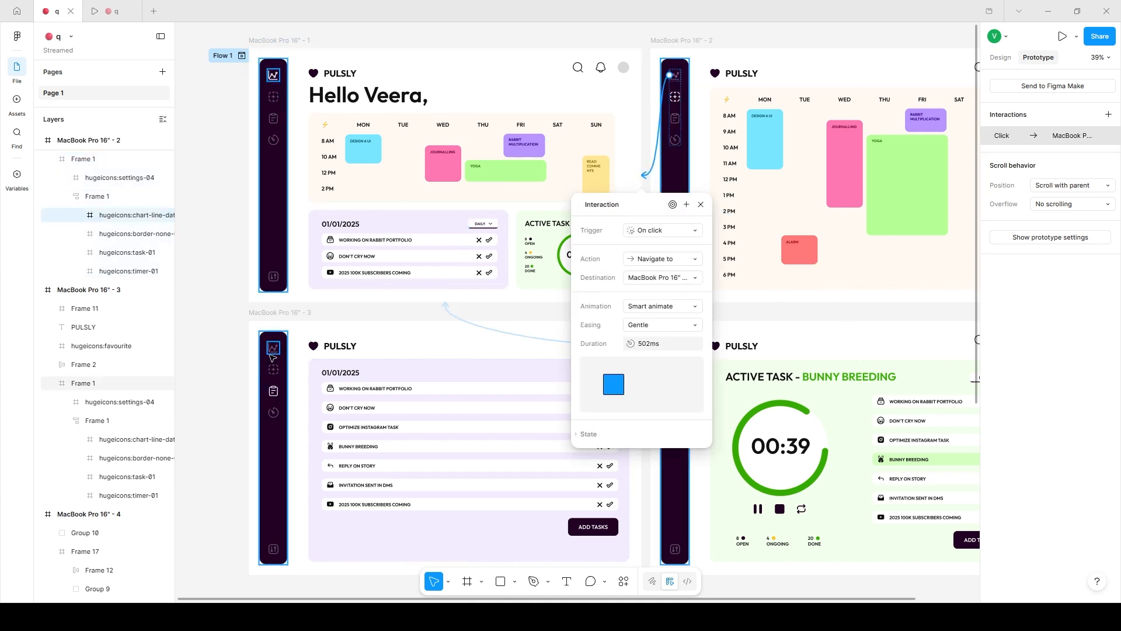
double_click(275, 353)
left_click_drag(274, 353, 365, 262)
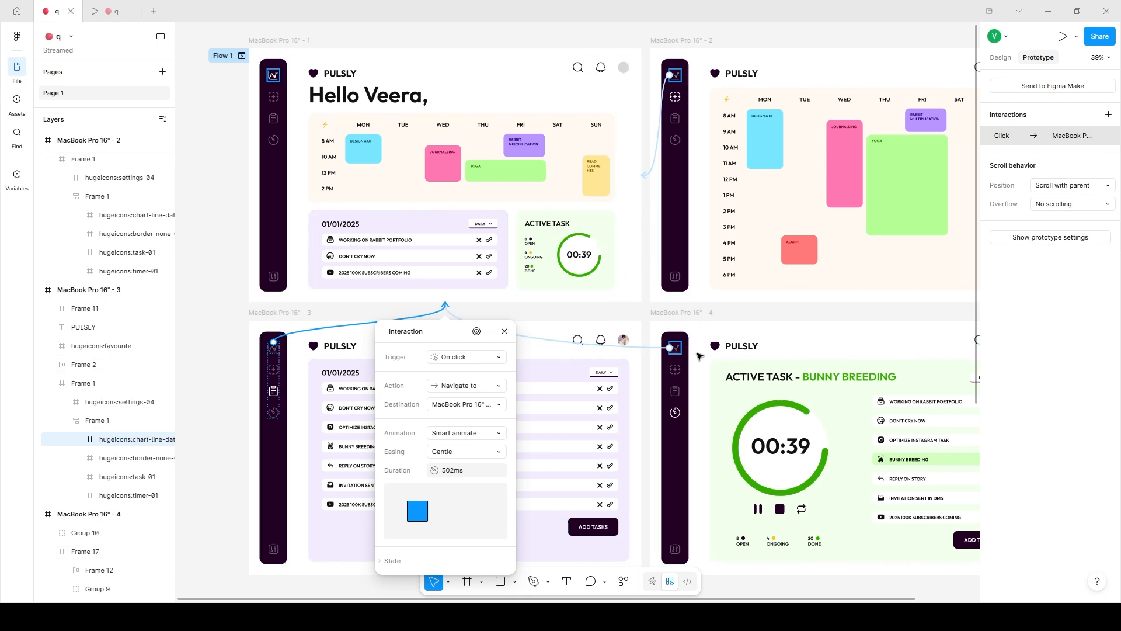
Test the sidebar icons in the prototype preview by moving between the calendar, task, timer and dashboard screens, ending on the dashboard.
left_click(111, 11)
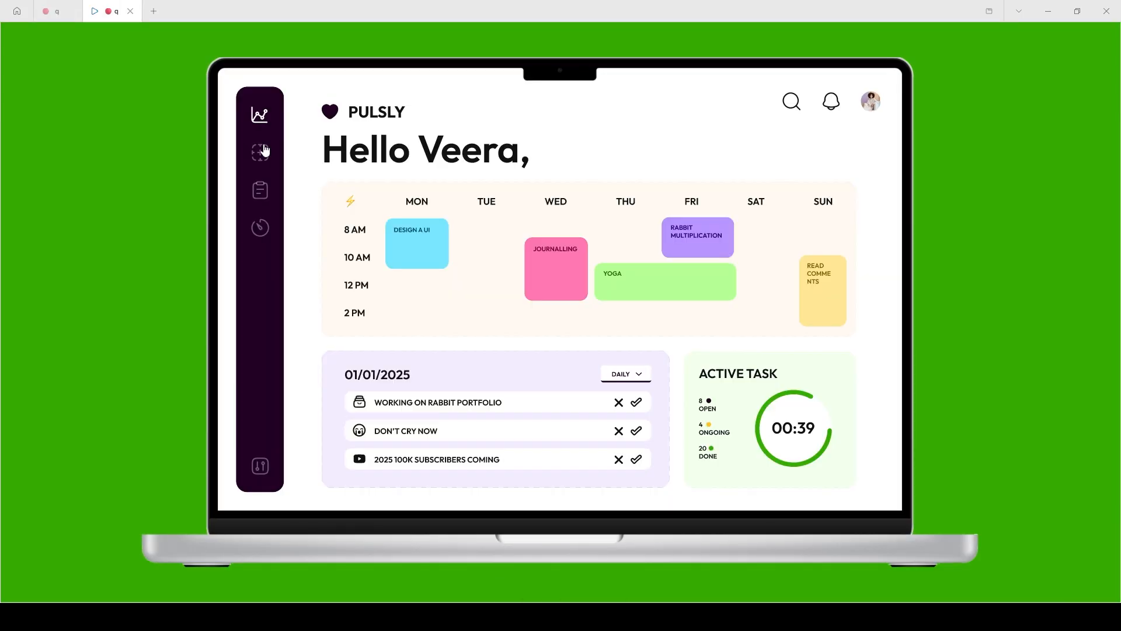
left_click(262, 152)
left_click(260, 199)
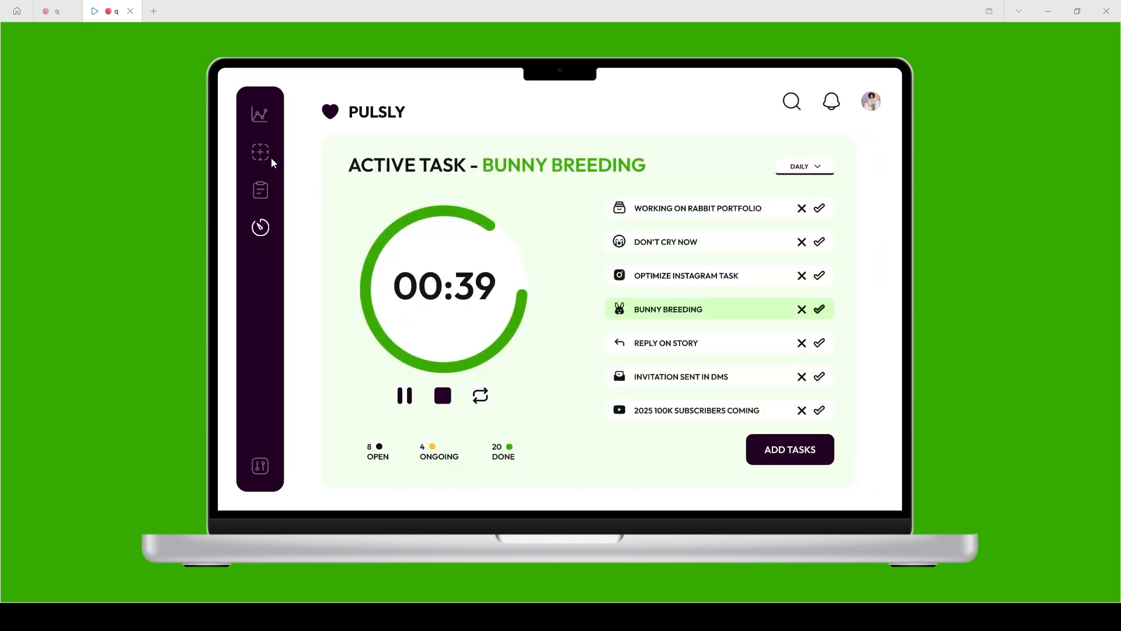
left_click(262, 126)
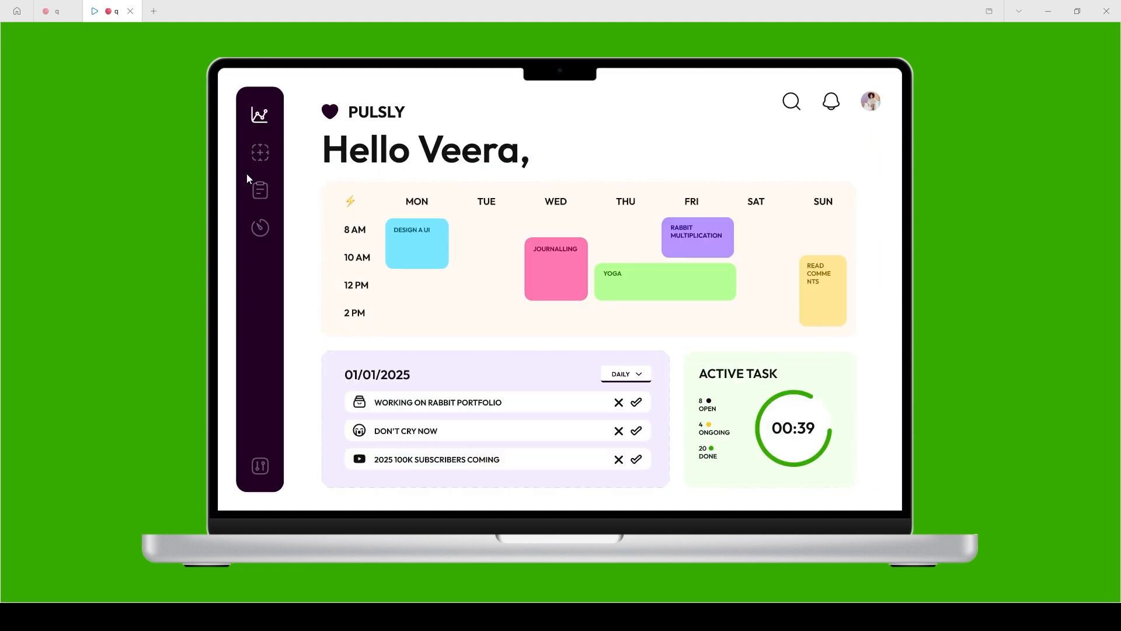
left_click(261, 227)
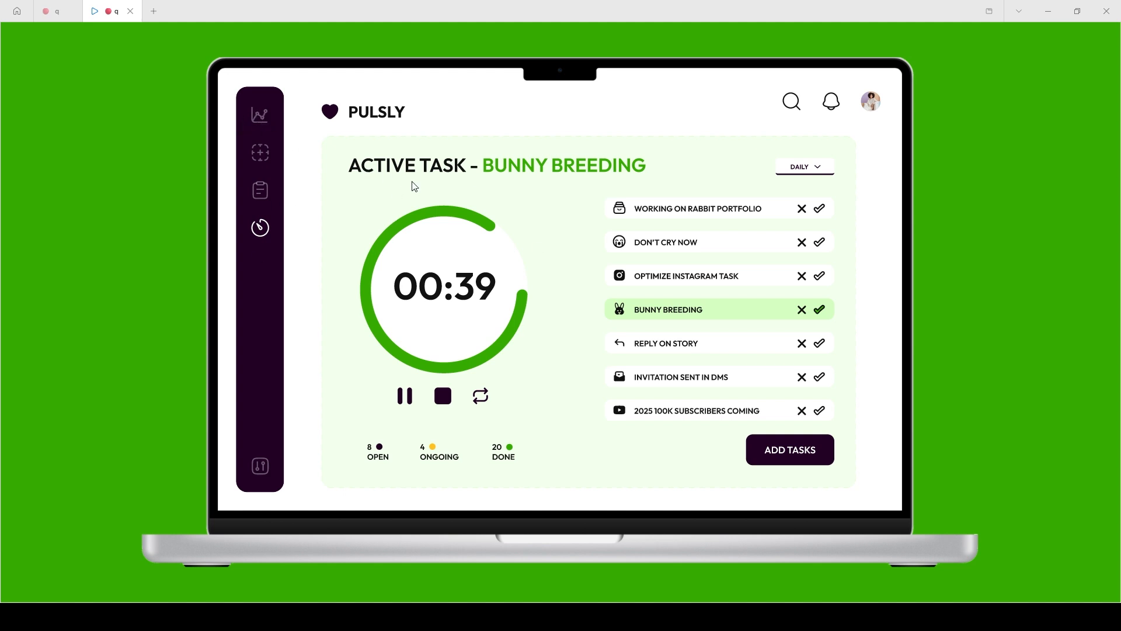
left_click(261, 119)
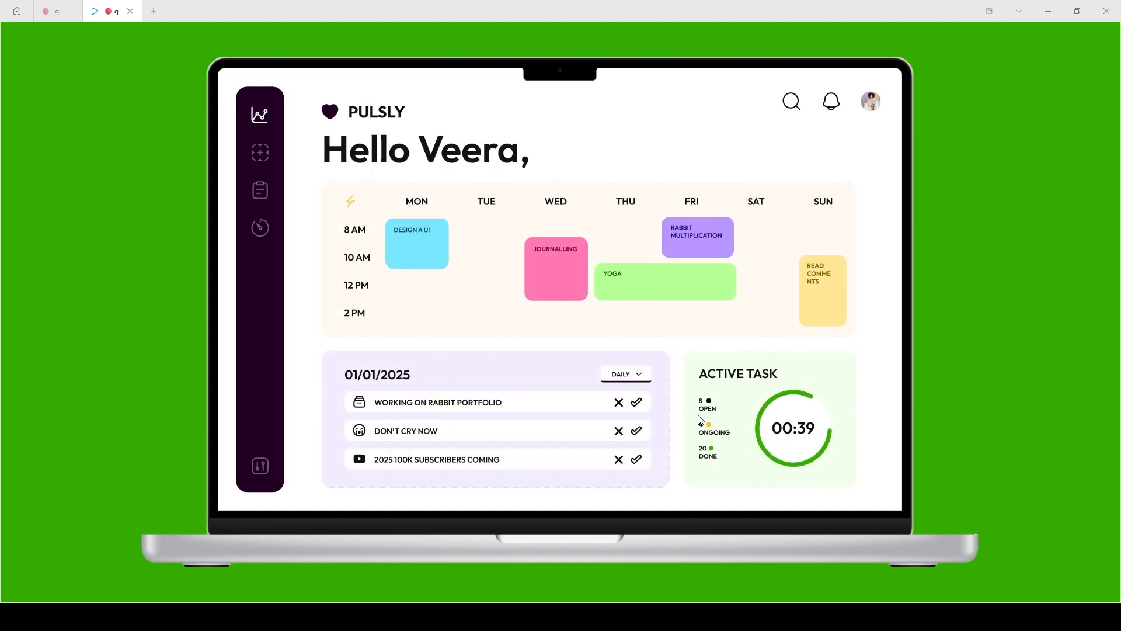